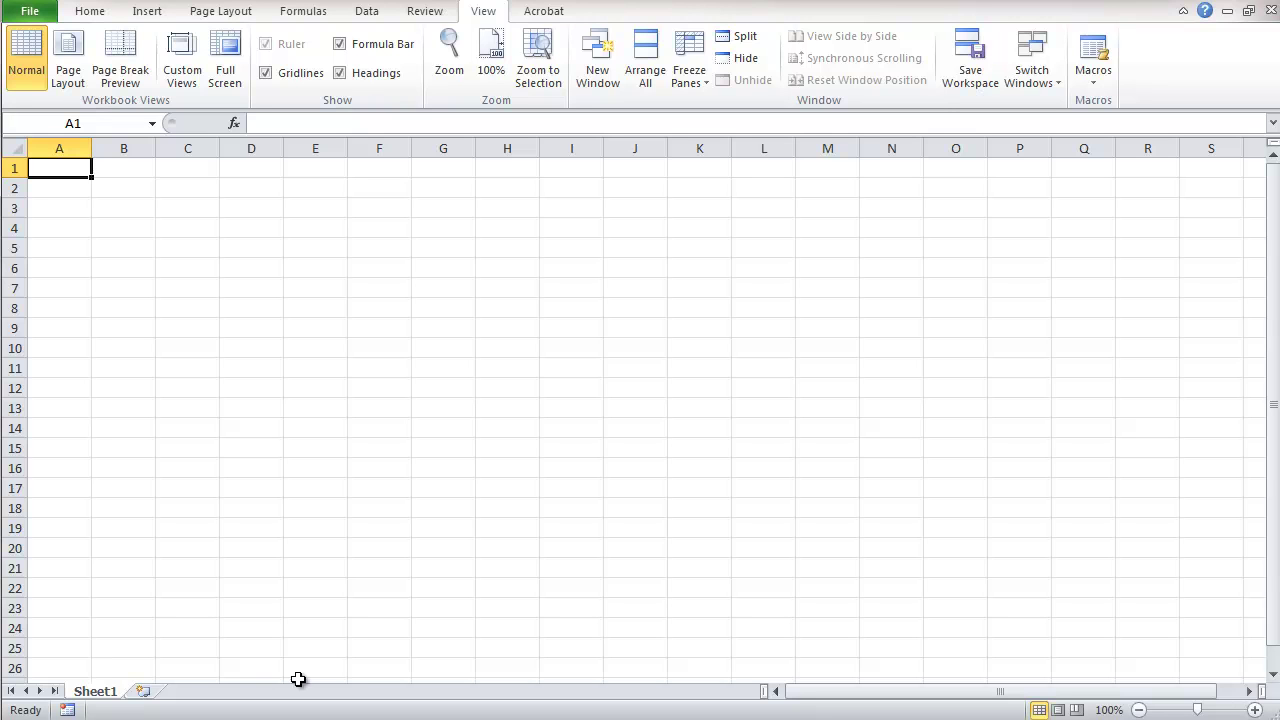
Step: Enter Lamp Code in C1 and Lamp Description in D1, widening columns C and D to fit
left_click(179, 168)
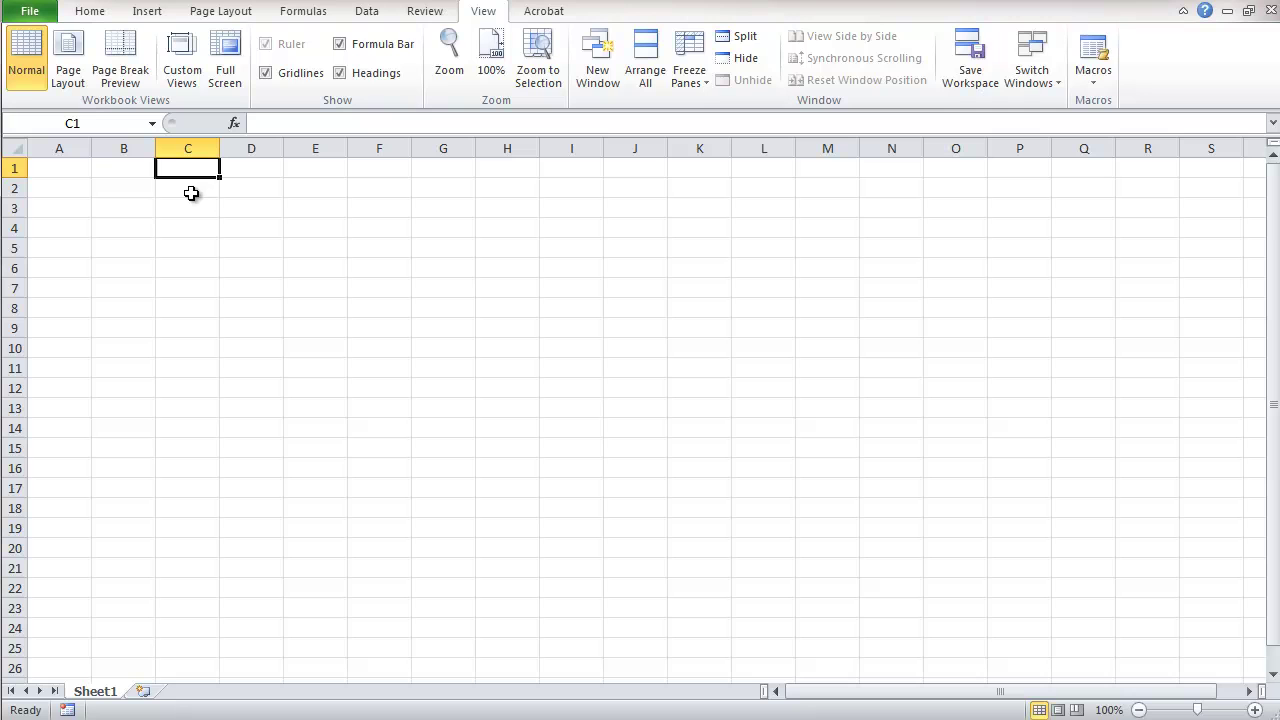
type("Lamp")
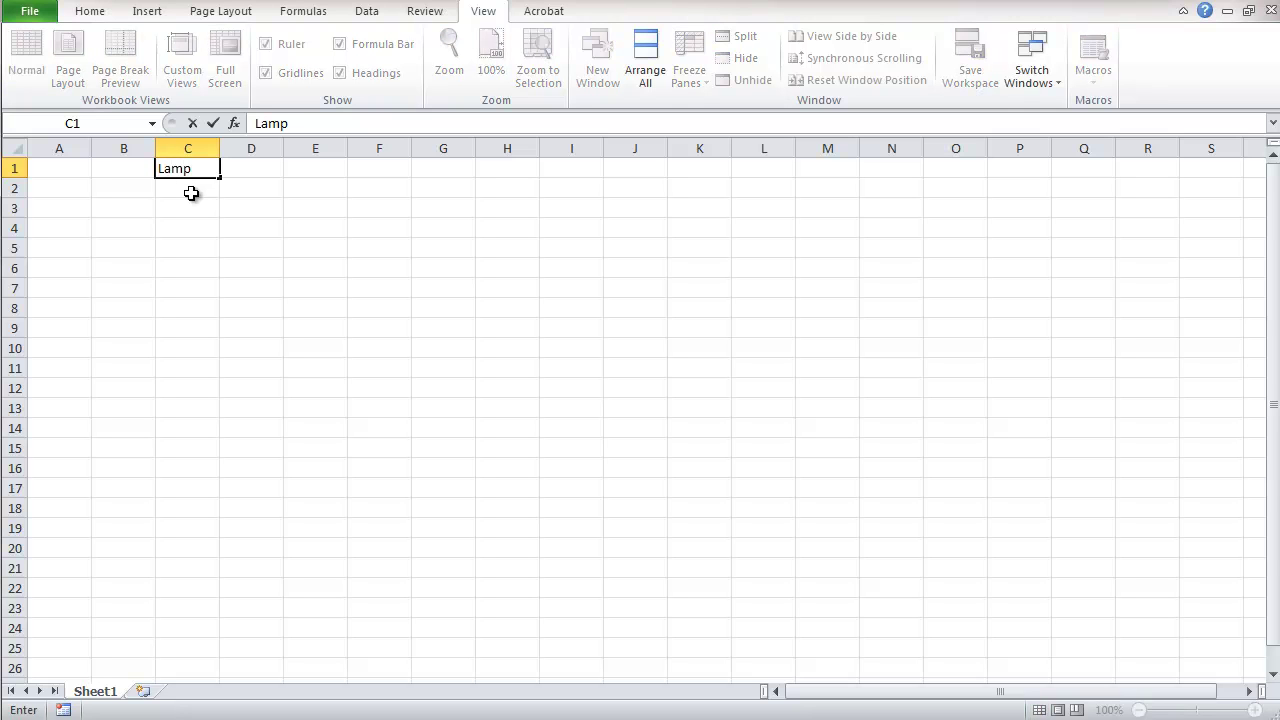
type(" Code")
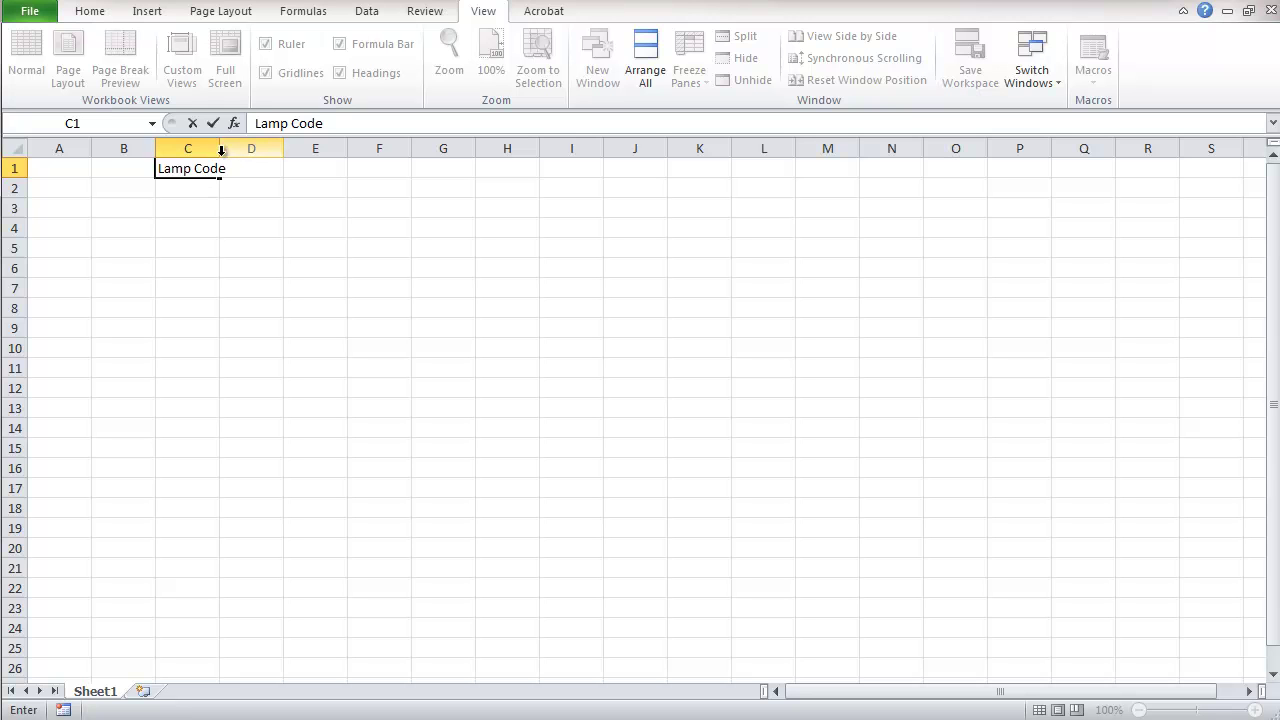
left_click(219, 148)
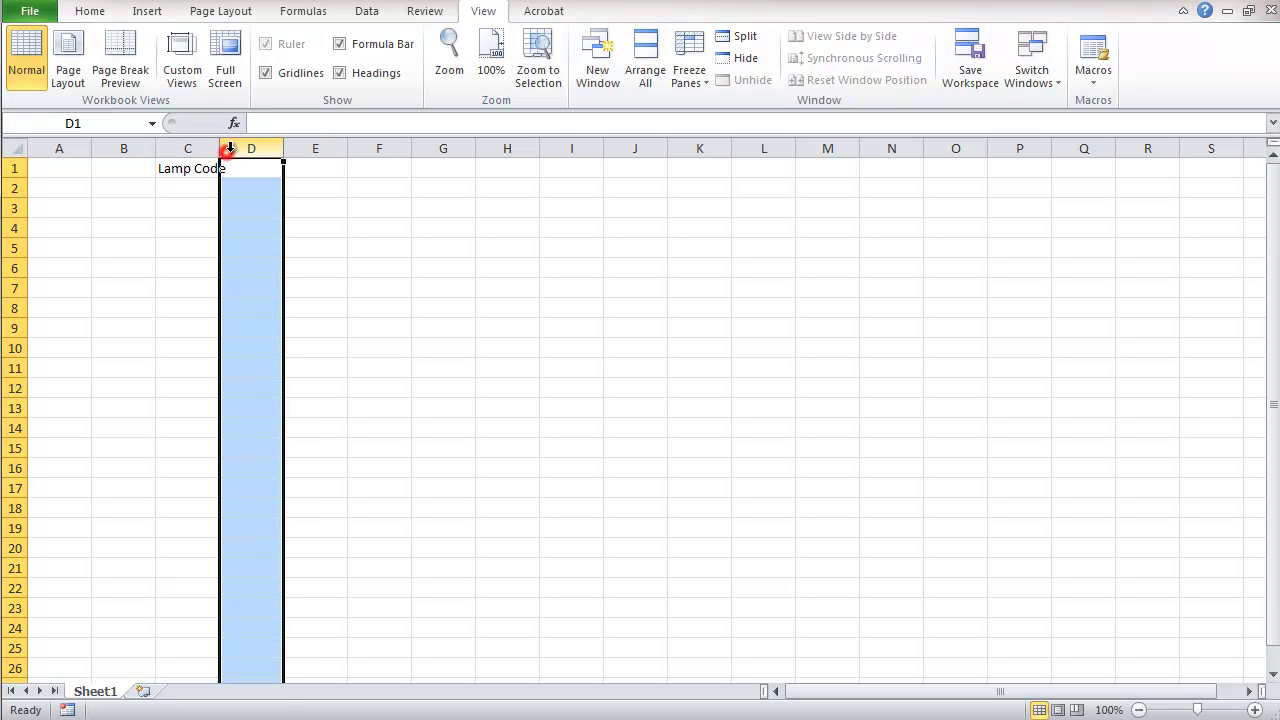
left_click_drag(216, 148, 237, 148)
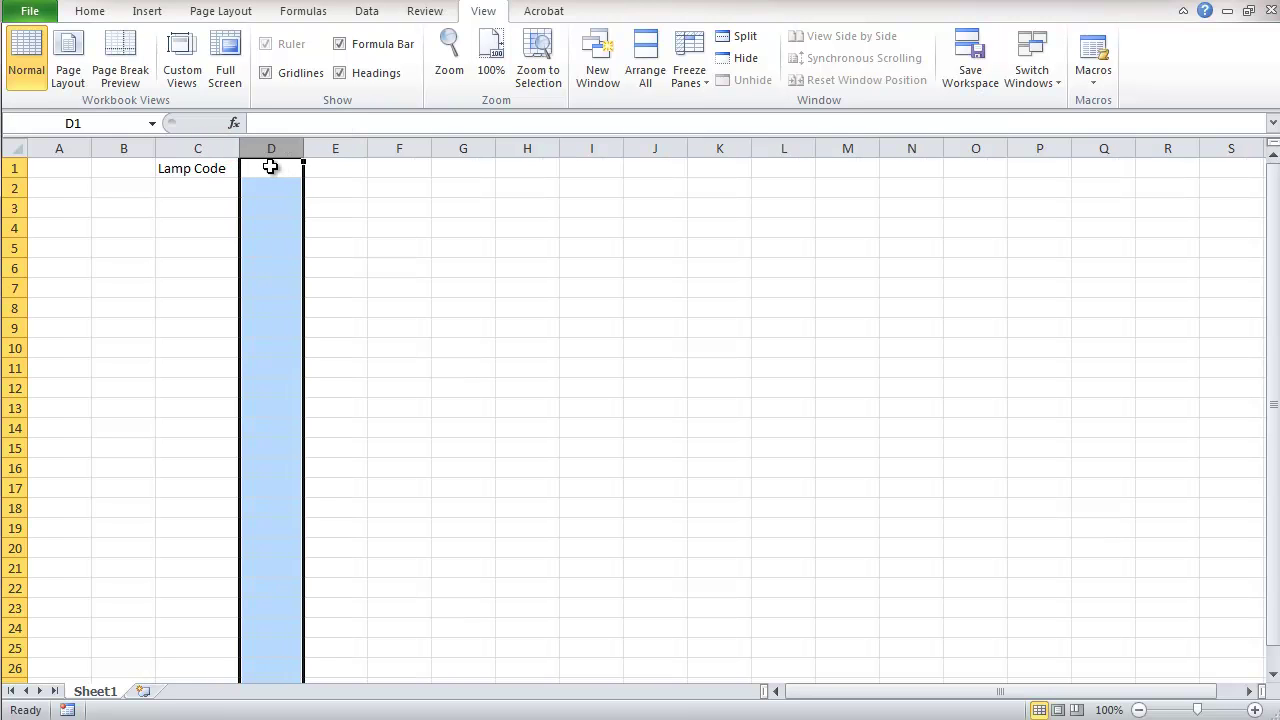
left_click(265, 168)
type("Lamp Description")
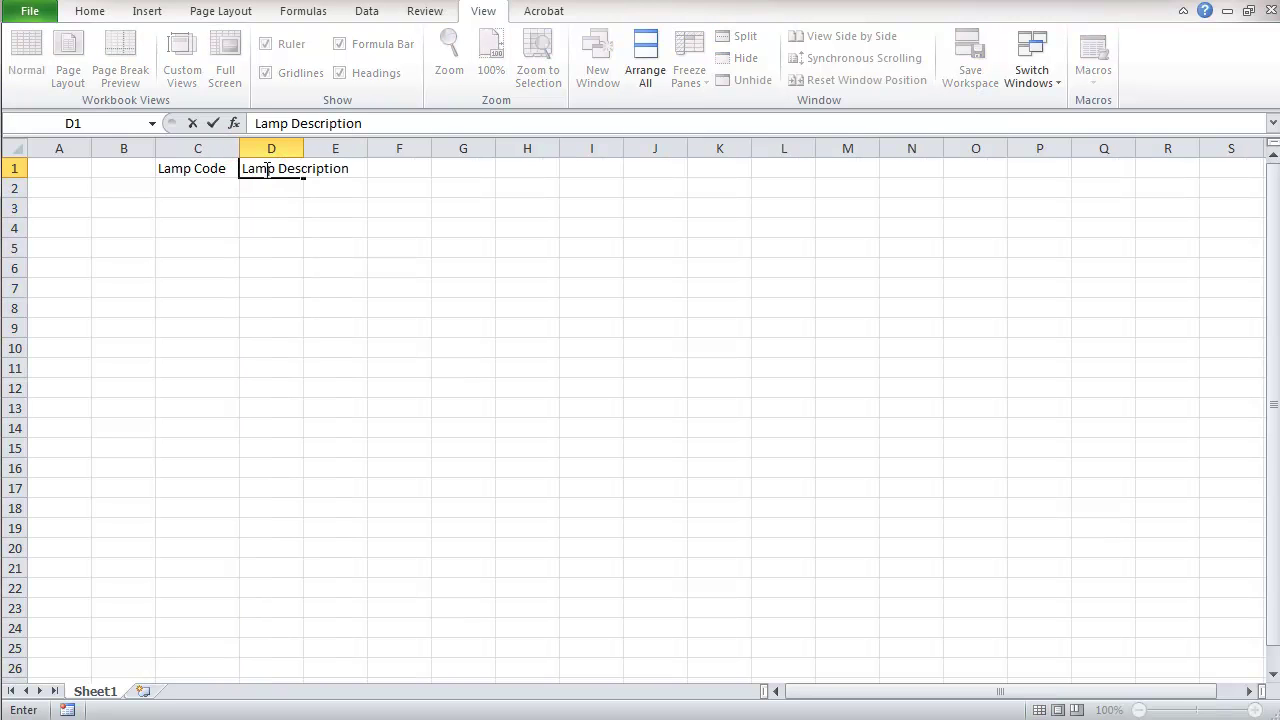
left_click(329, 219)
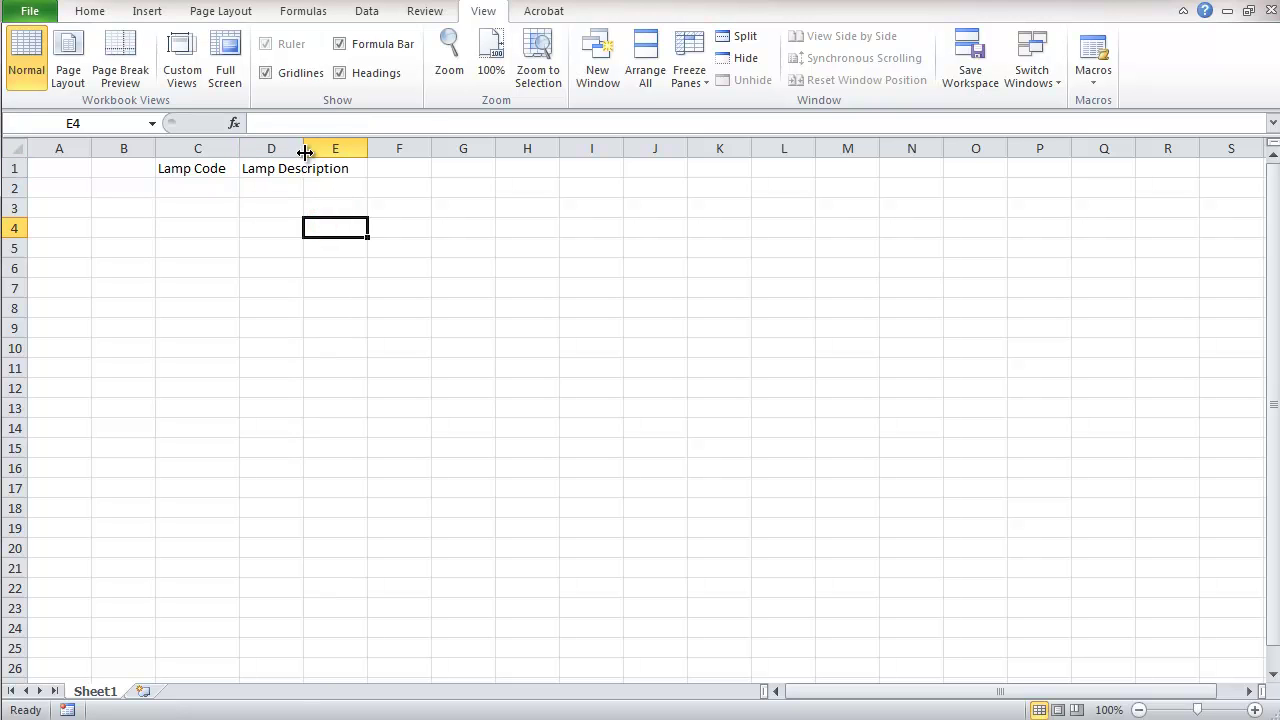
left_click_drag(304, 148, 402, 151)
Step: Enter Est Cost in E1, widen column A, and fine-tune the widths of columns C and D
left_click(420, 167)
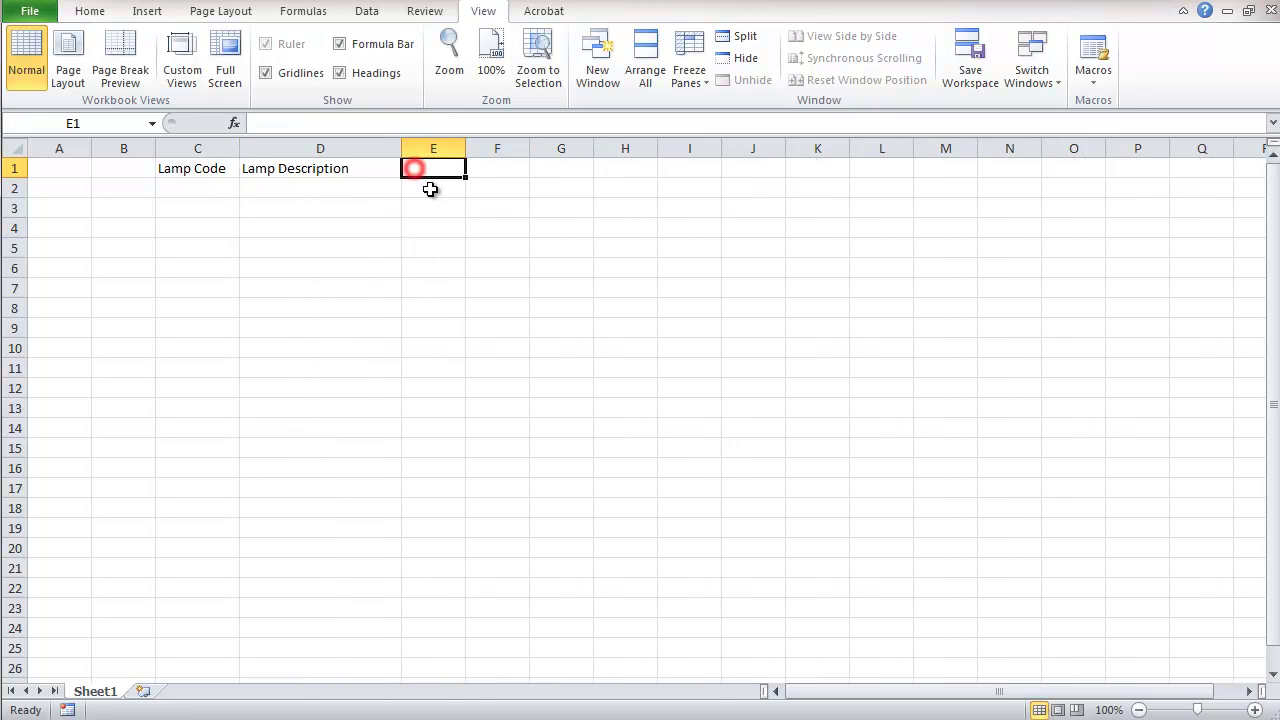
type("Est Cost")
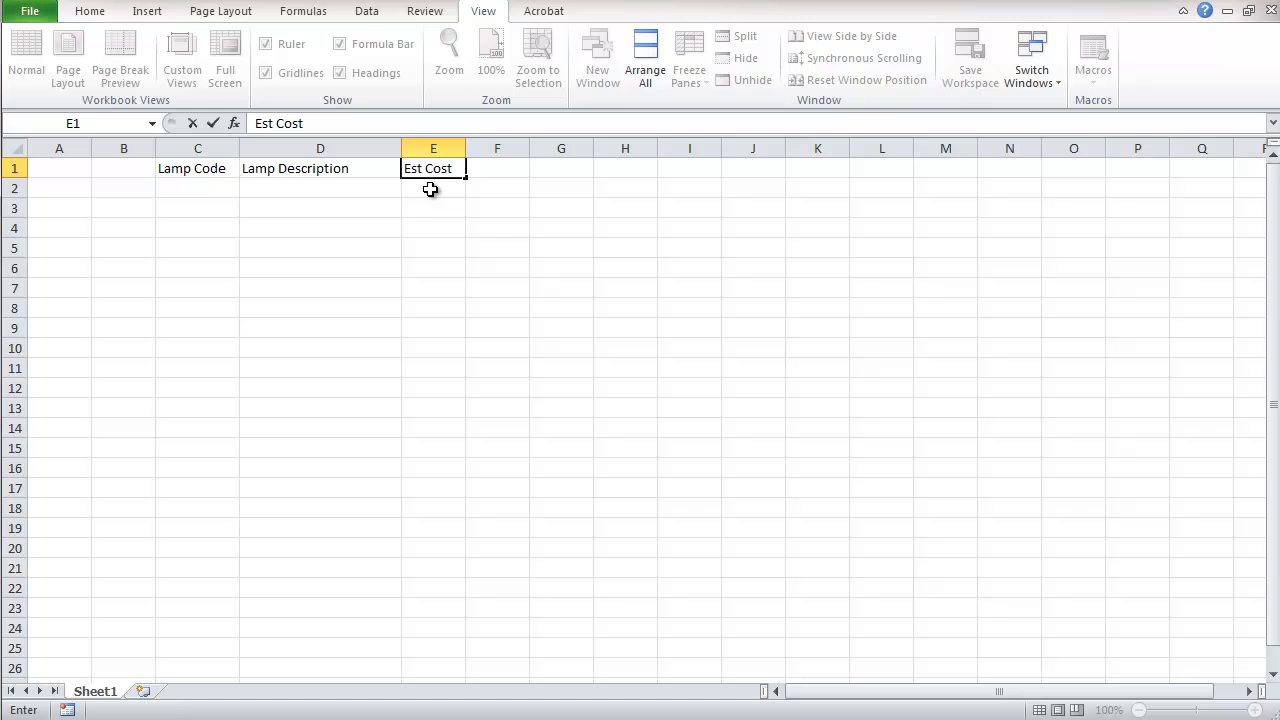
left_click(352, 210)
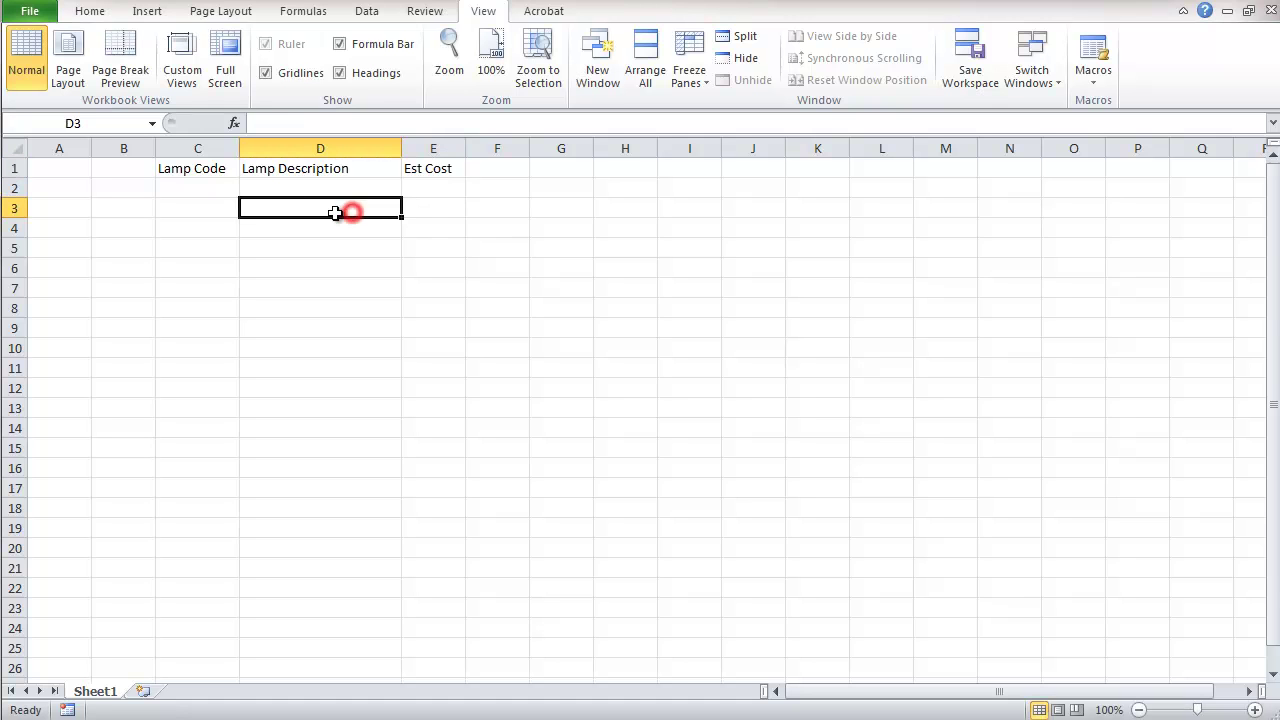
left_click_drag(92, 148, 236, 158)
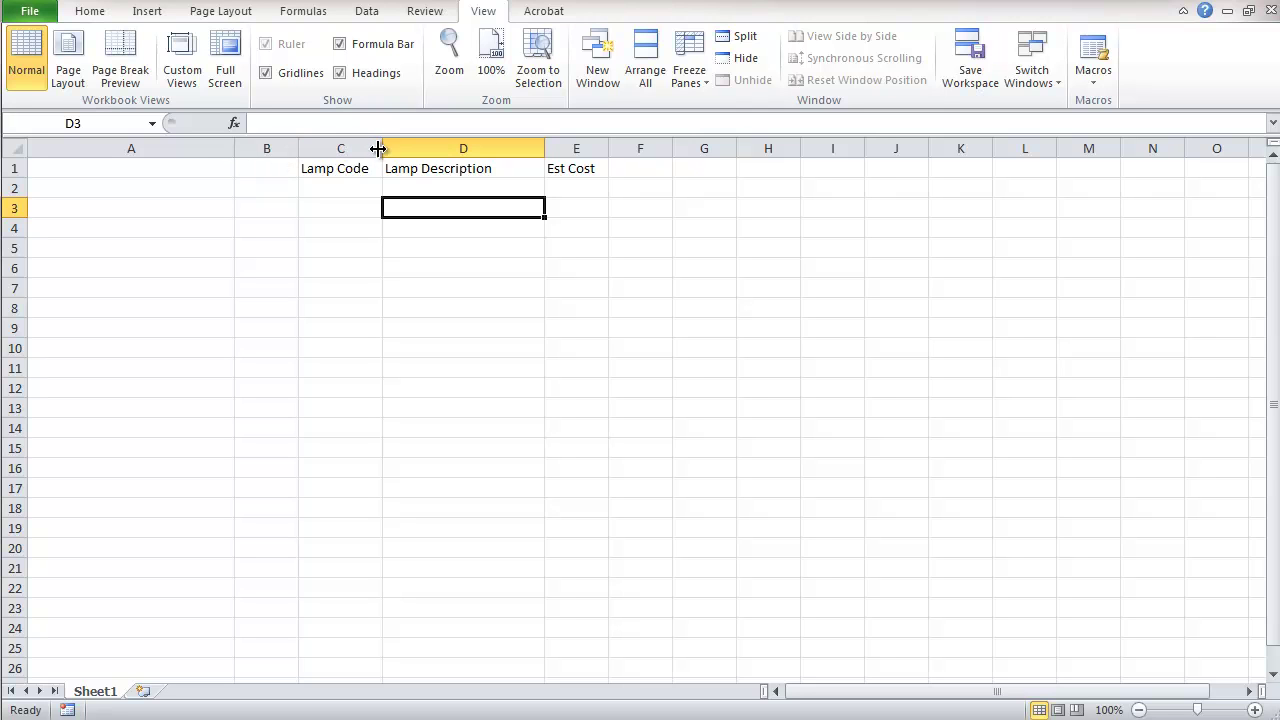
left_click_drag(383, 146, 378, 146)
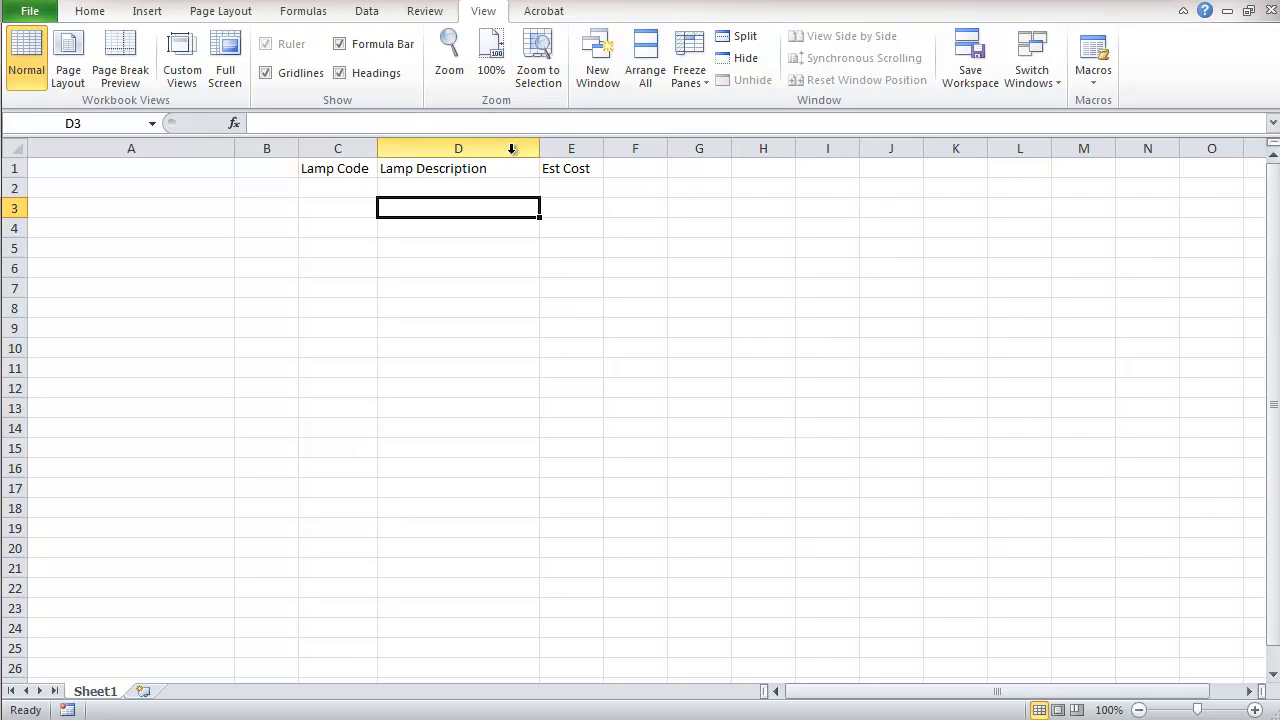
left_click_drag(538, 148, 616, 148)
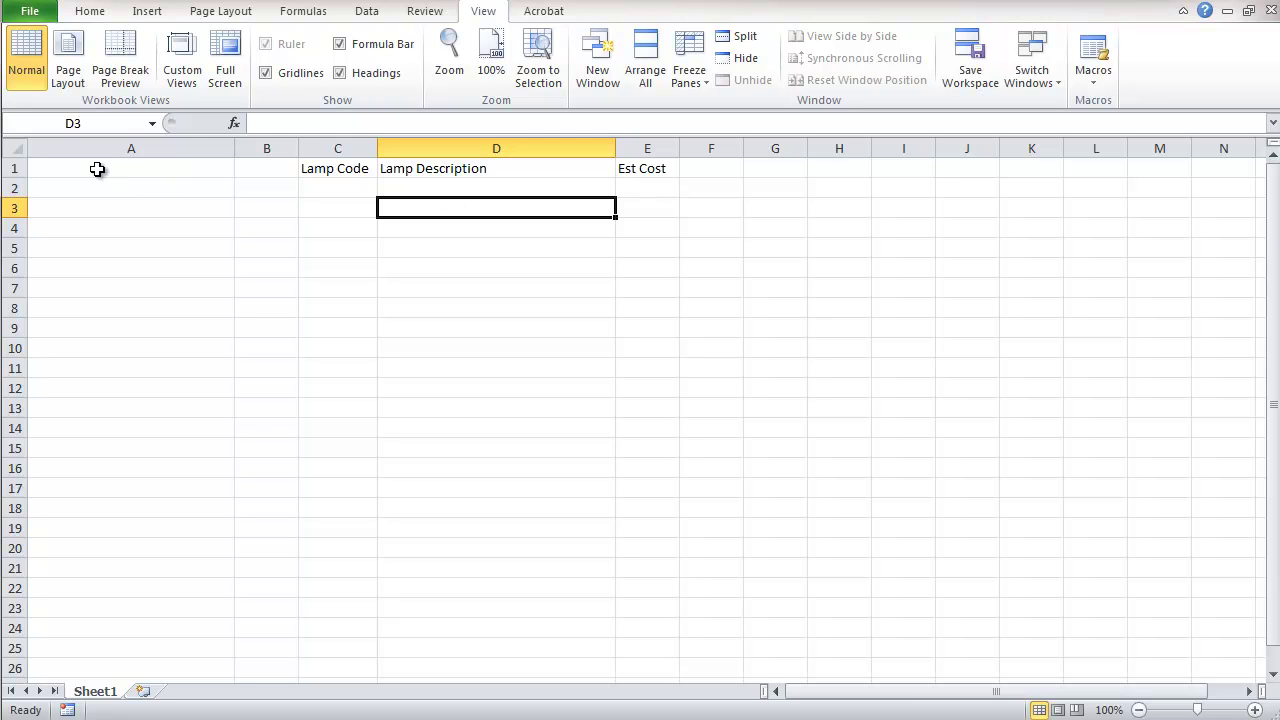
Step: Title cell A1 'Facility Lamp List' and widen column A
left_click(97, 169)
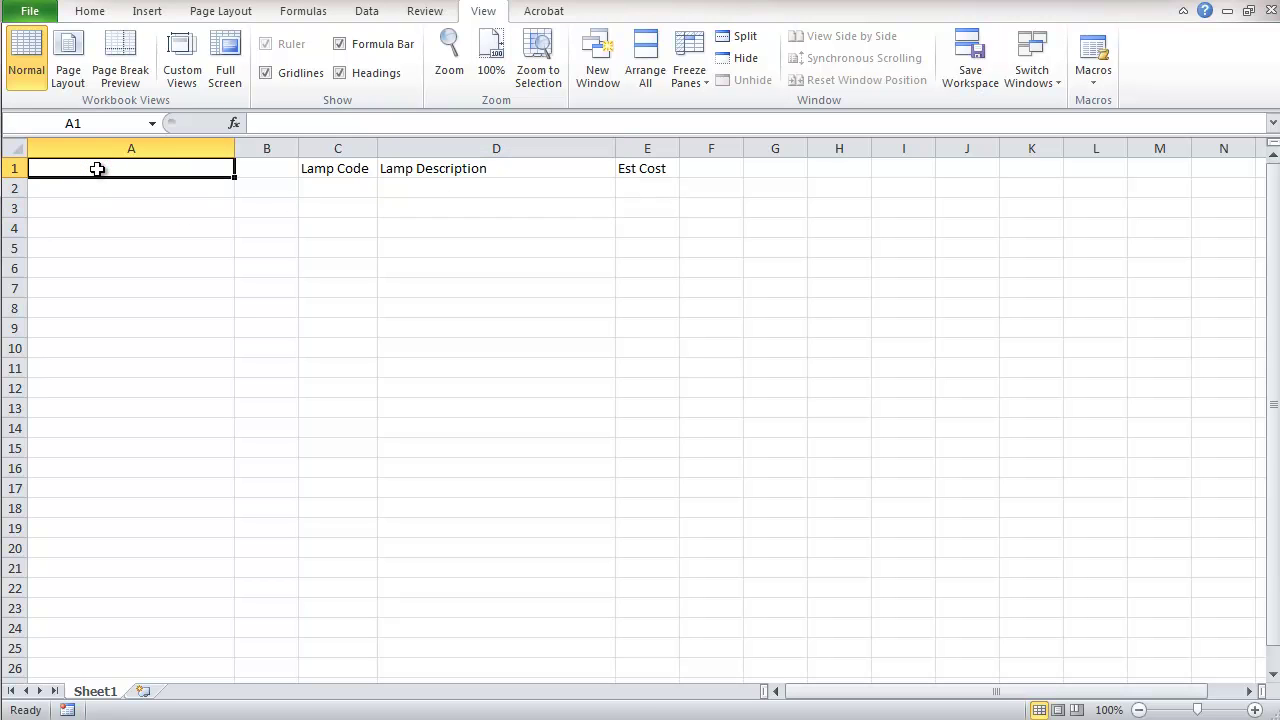
type("Facv")
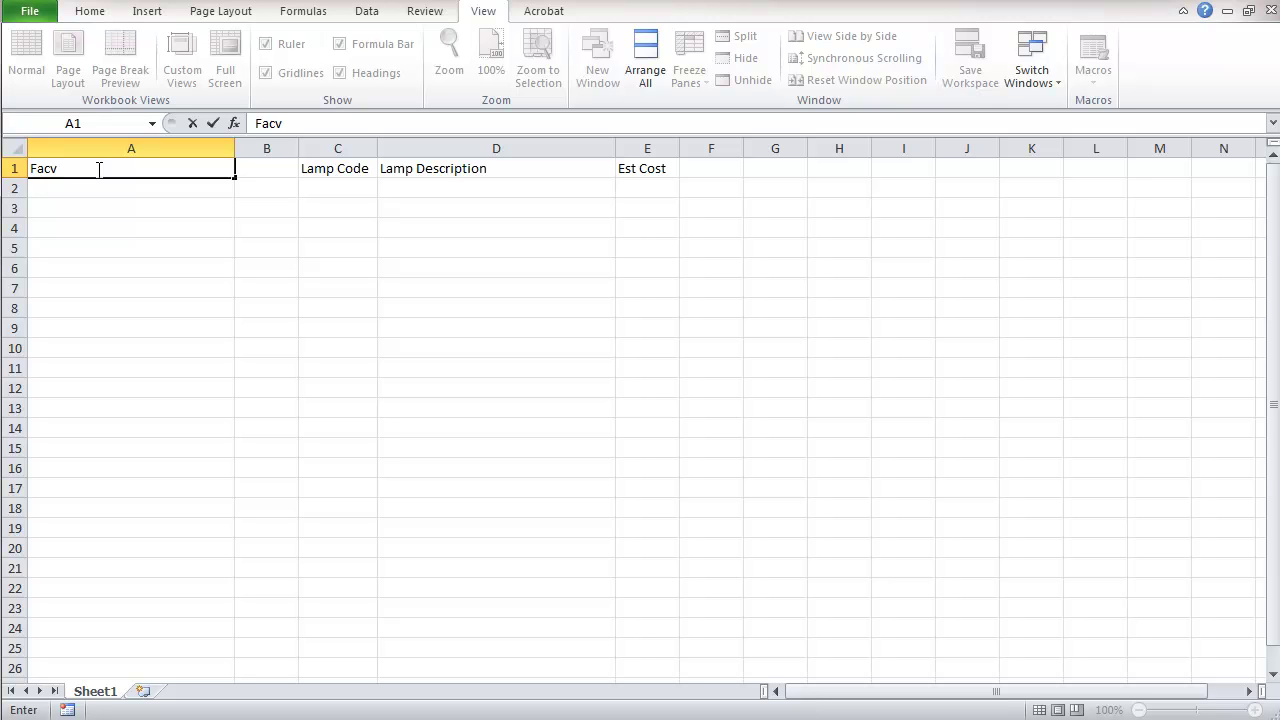
key("BackSpace")
type("ility Lamp List")
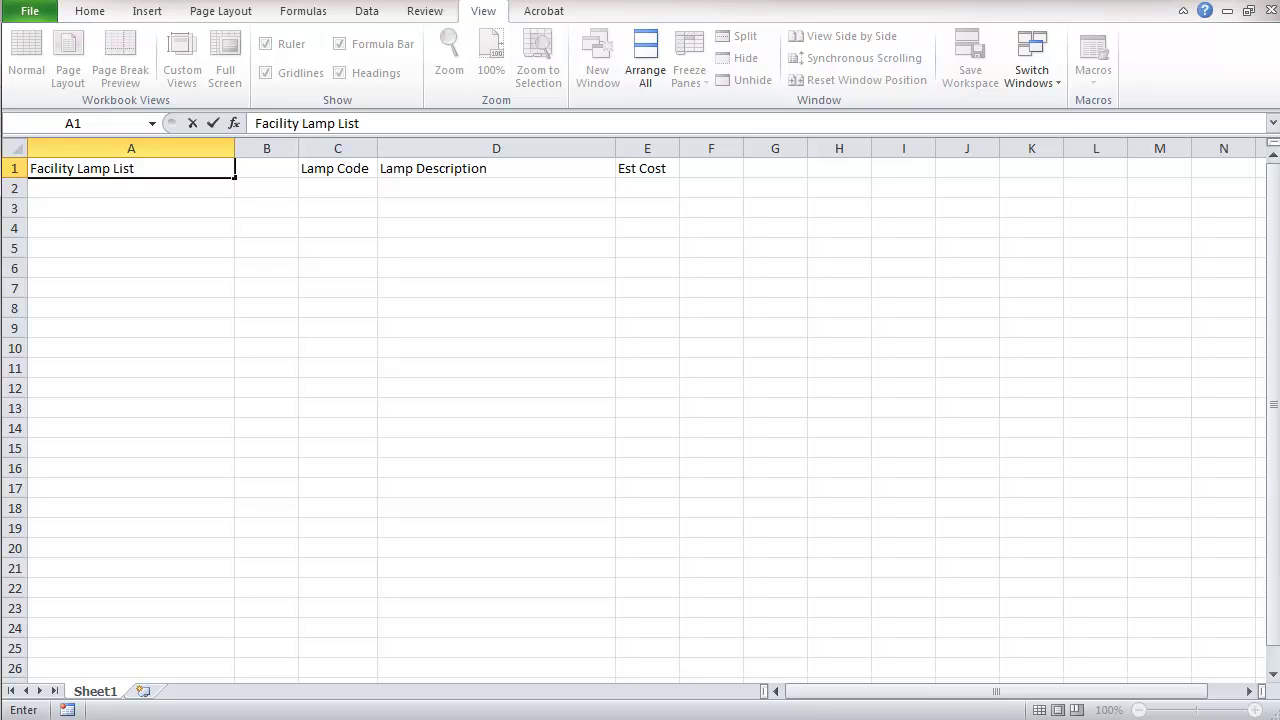
left_click(60, 191)
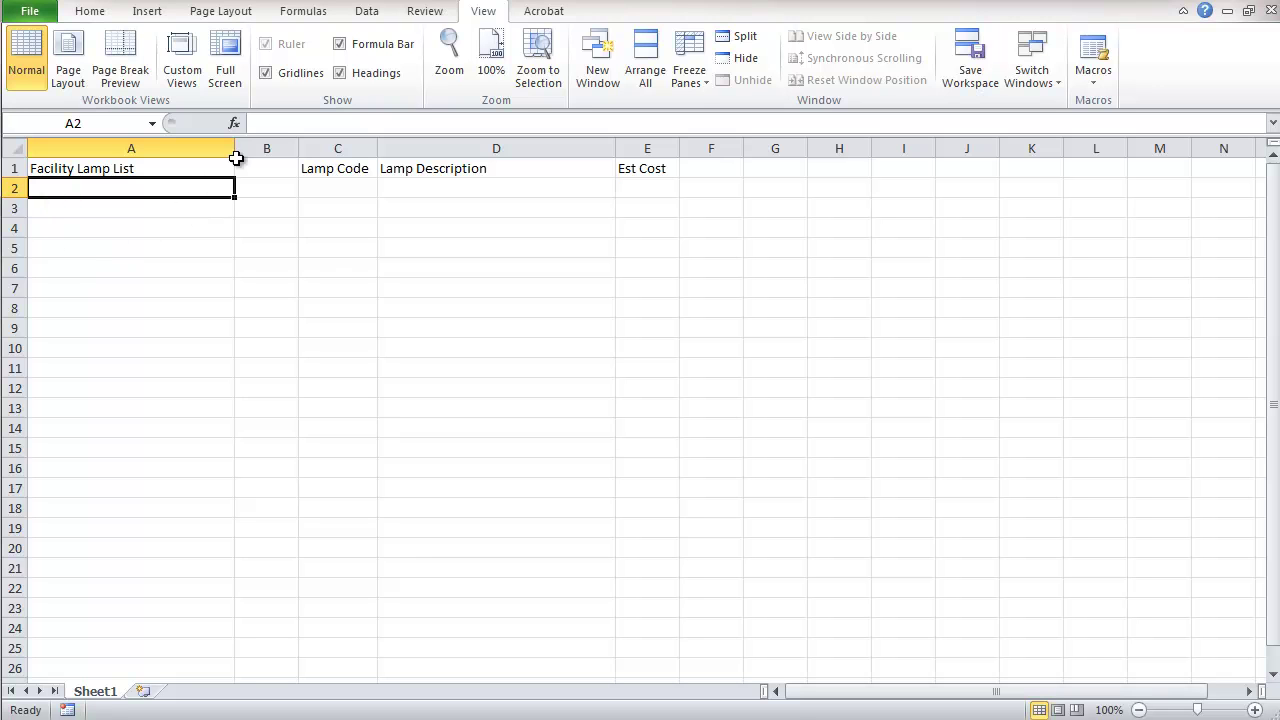
left_click_drag(234, 149, 265, 149)
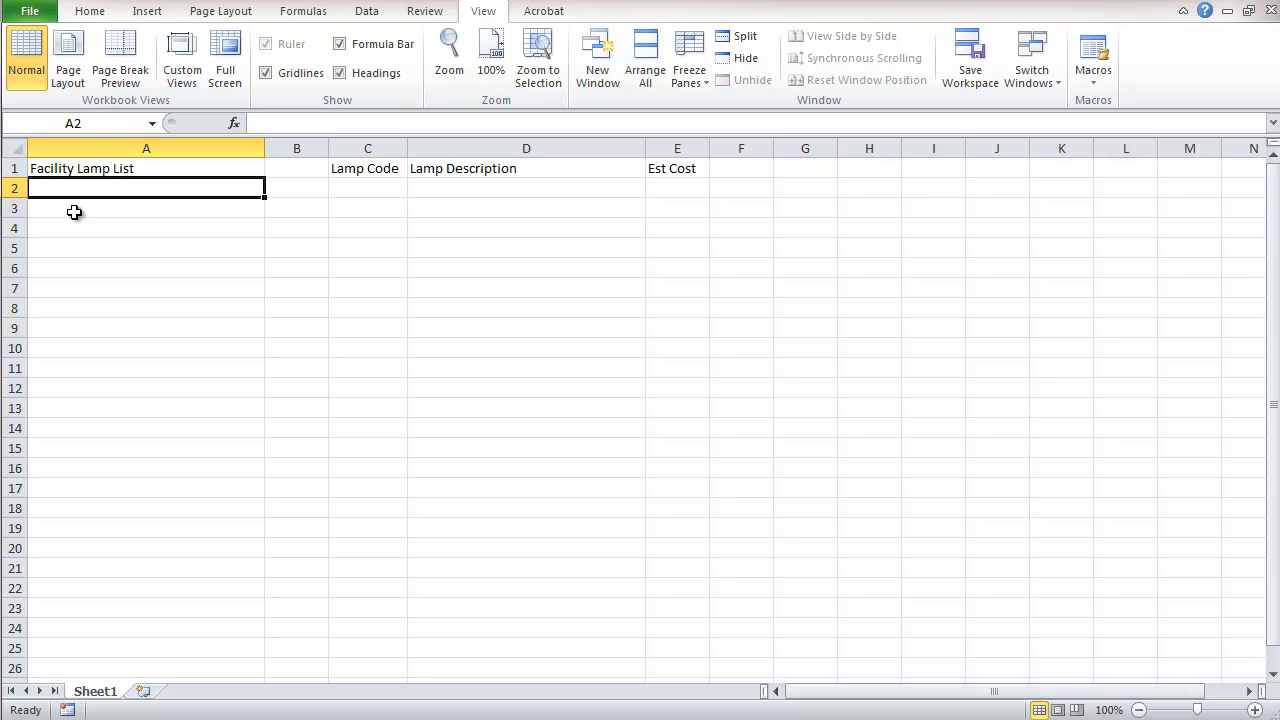
Step: Add notes 'Accessed by Building Fixture list Spreadheets', 'List may be sorted' and 'Date 03/01/2013' in A2:A4
type("Accessed by Building Fixture list Spreadheets")
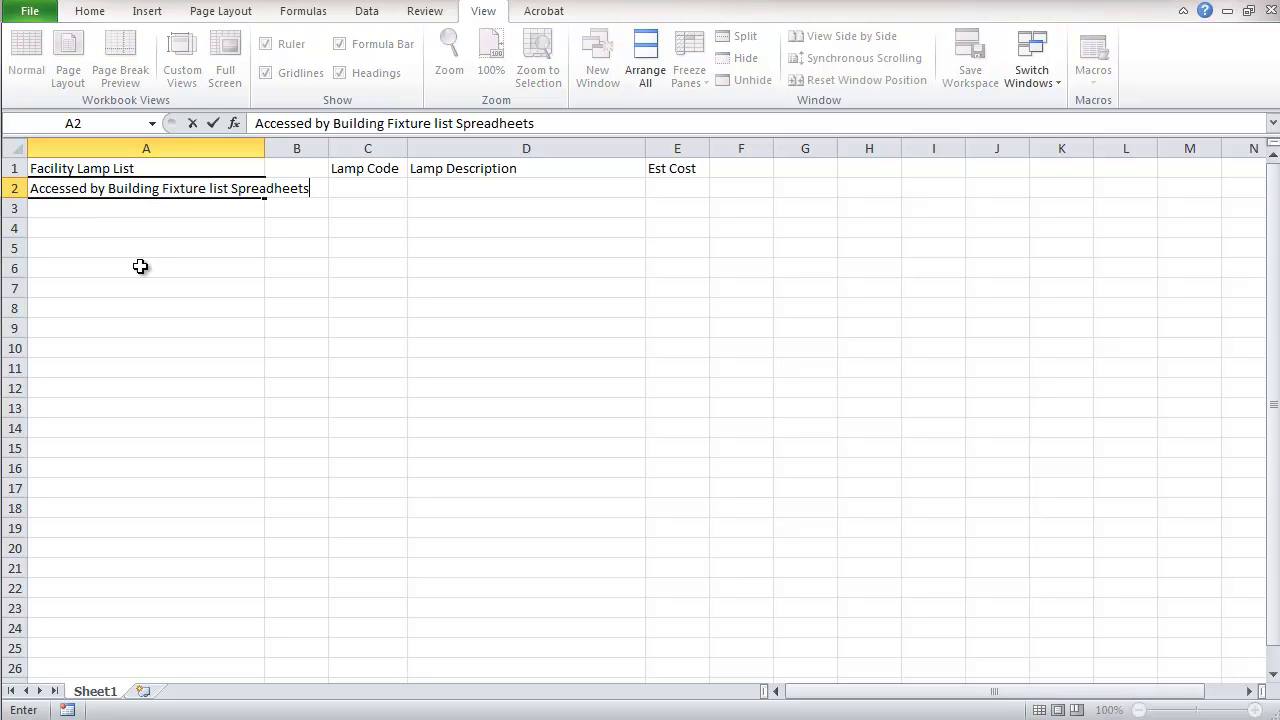
left_click(149, 206)
left_click_drag(263, 146, 316, 147)
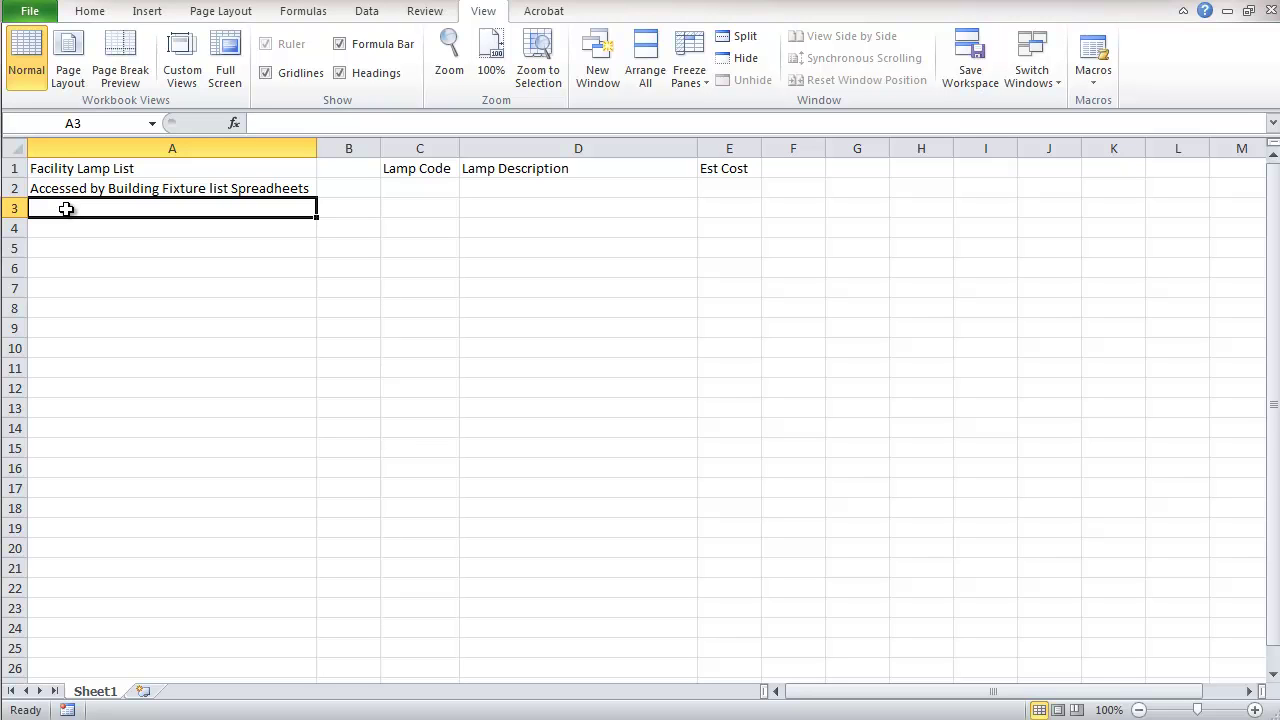
type("List may")
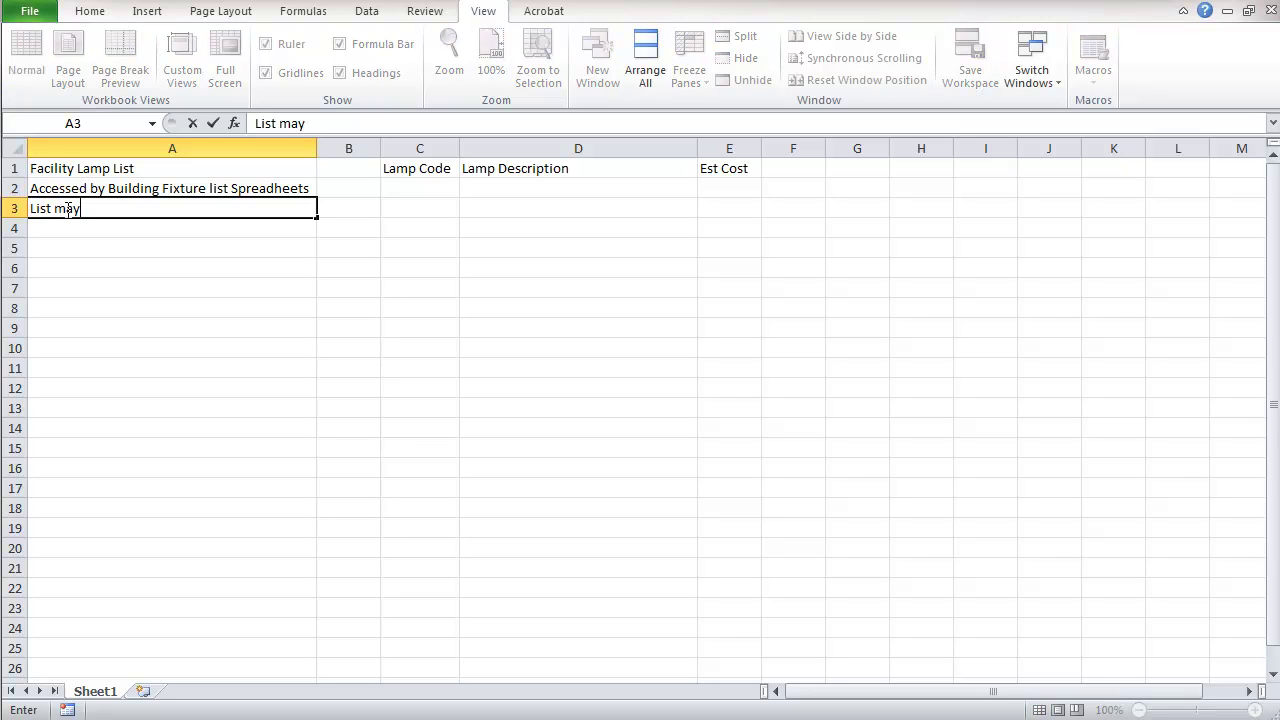
type(" be sorted")
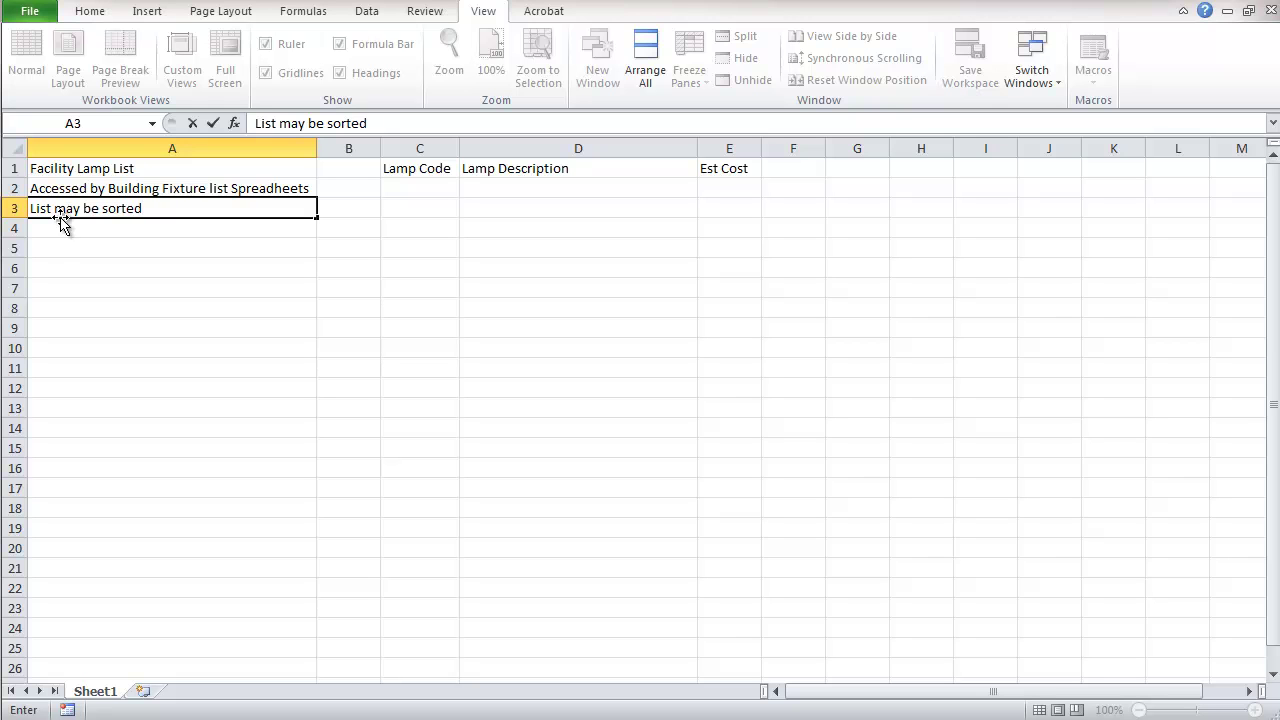
left_click(66, 232)
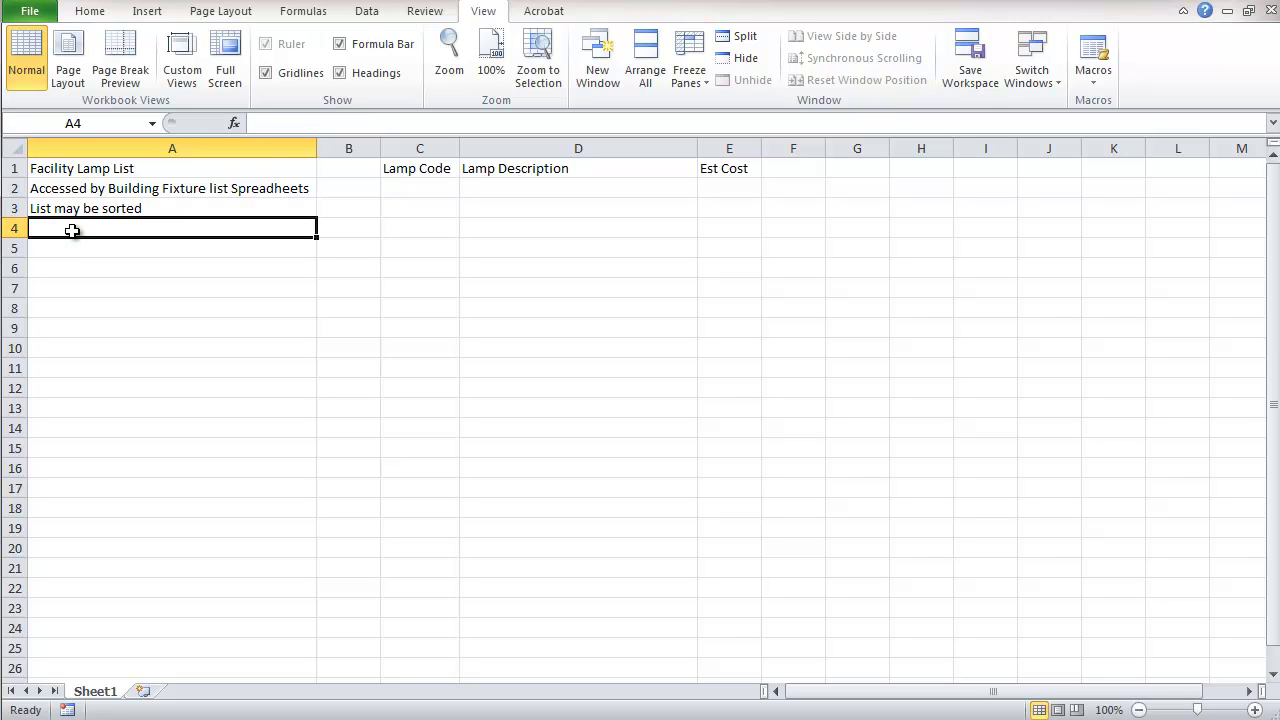
type("Date")
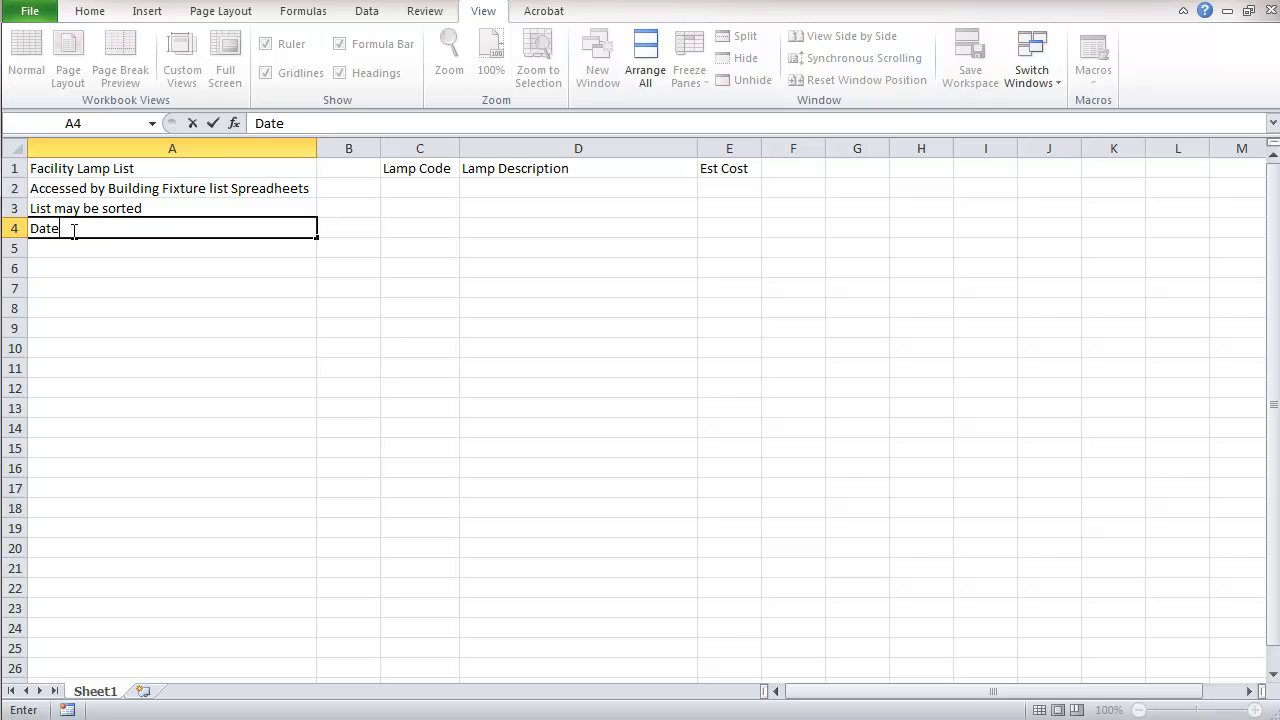
type(" 03/01/2013")
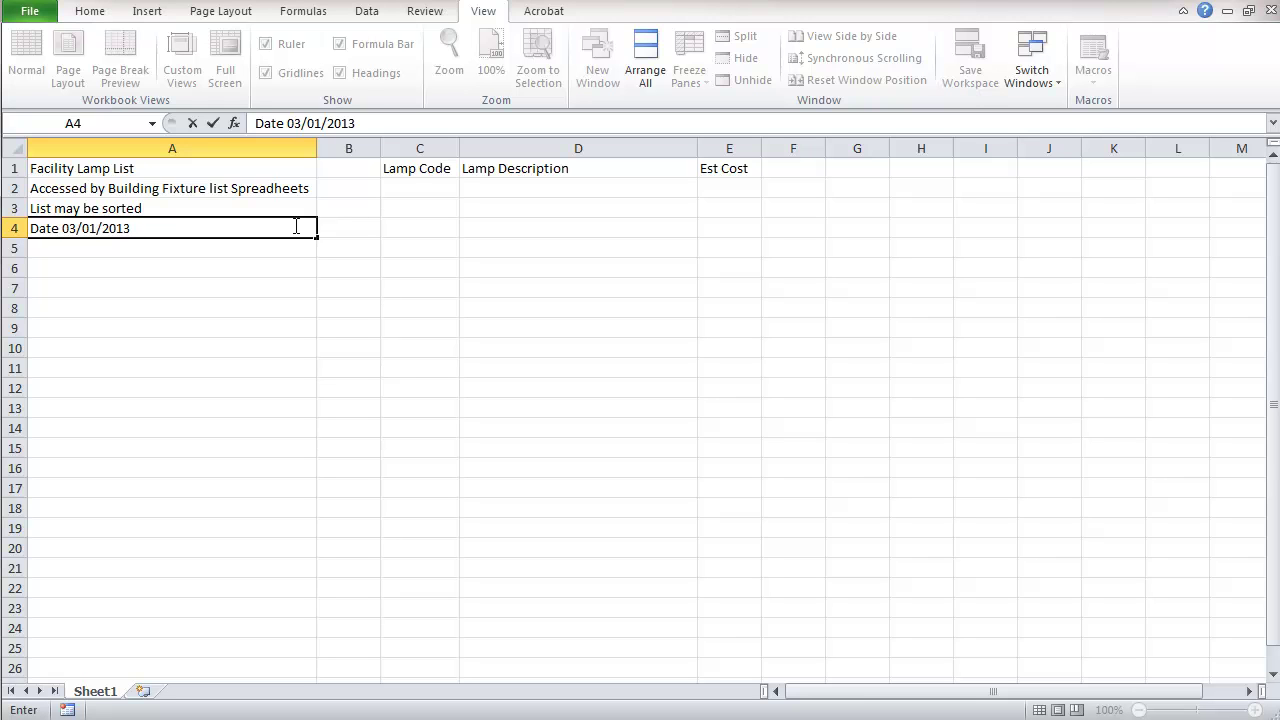
left_click(408, 190)
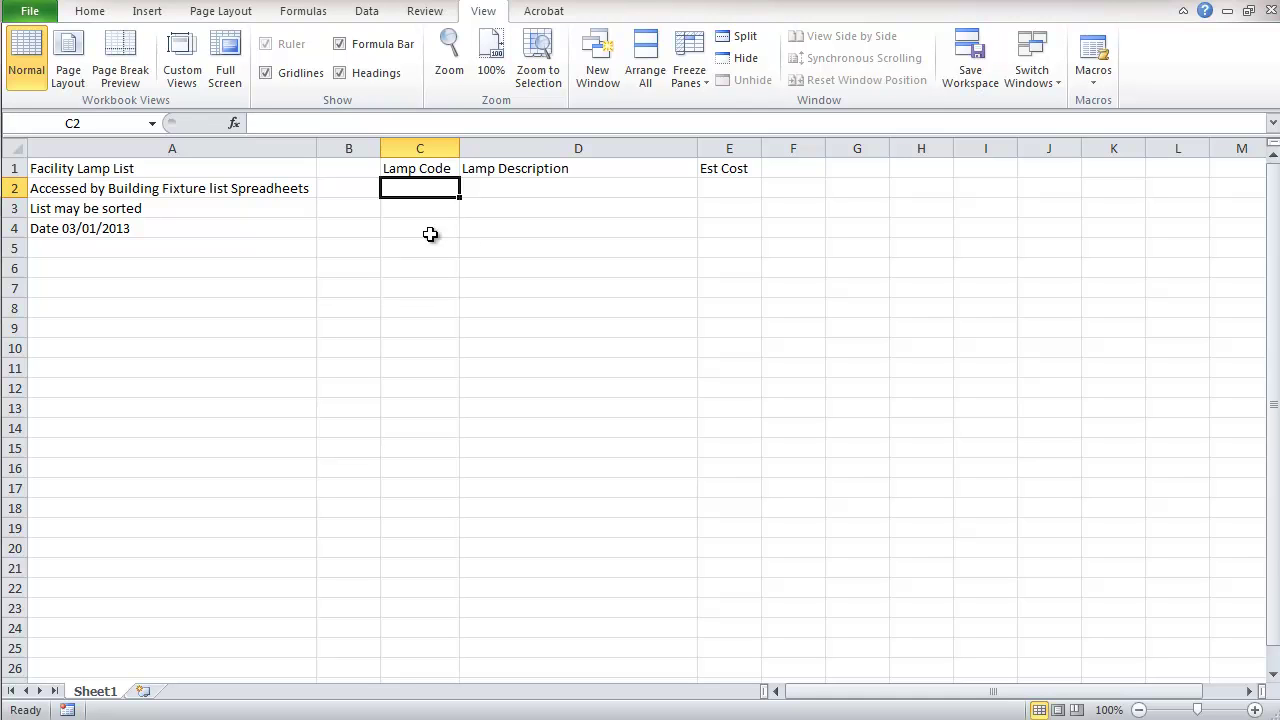
Step: Widen column C slightly and paste the eight lamp codes into C2:C9
left_click_drag(459, 148, 469, 148)
type("100 A19 25A19 40A19 60A19 75 A19 F20T8B5000 F40T5B3200 F7CFL")
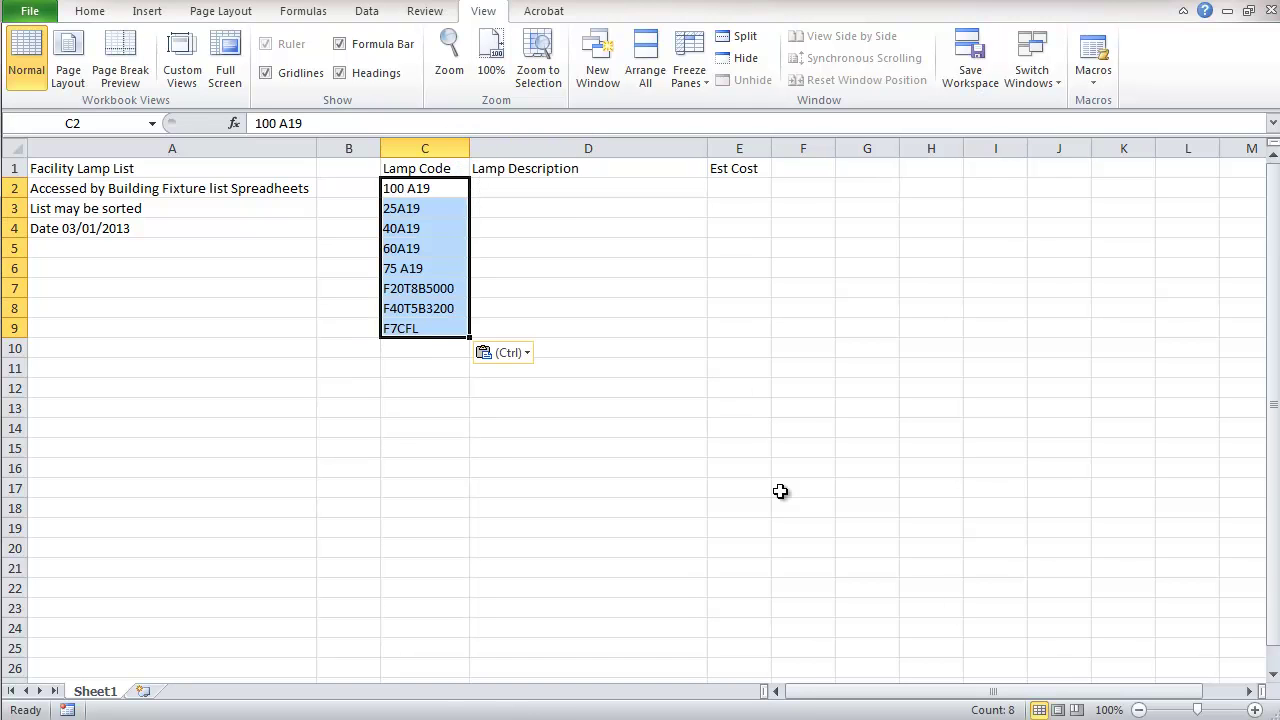
left_click(528, 188)
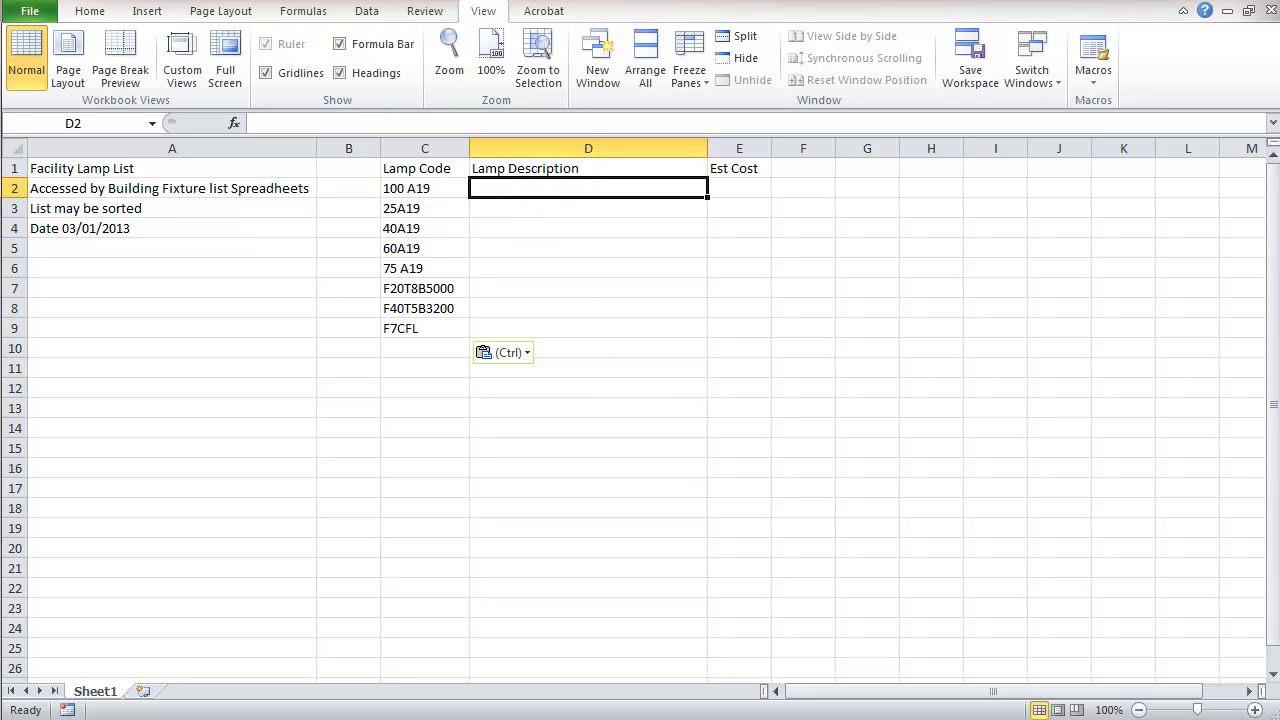
Step: Paste the eight lamp descriptions into D2:D9 and their costs into E2:E9, then select headers C1:E1
type("100 W Incandescent 25 W Incandescent 40W Incandescent 60 W Incandescent 75 W Incandescent T8 15 Watt 5000 K T5 34 Watt 3200 K Comp Fl 7W 2 pin")
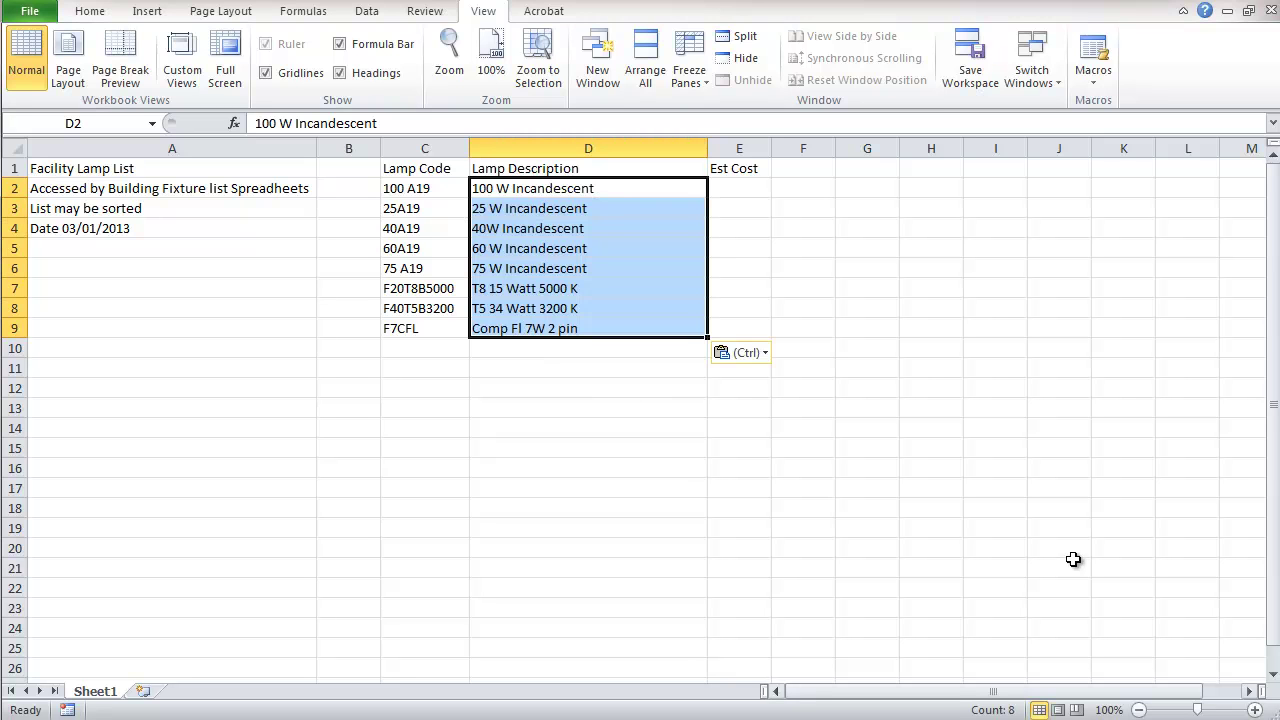
left_click(735, 184)
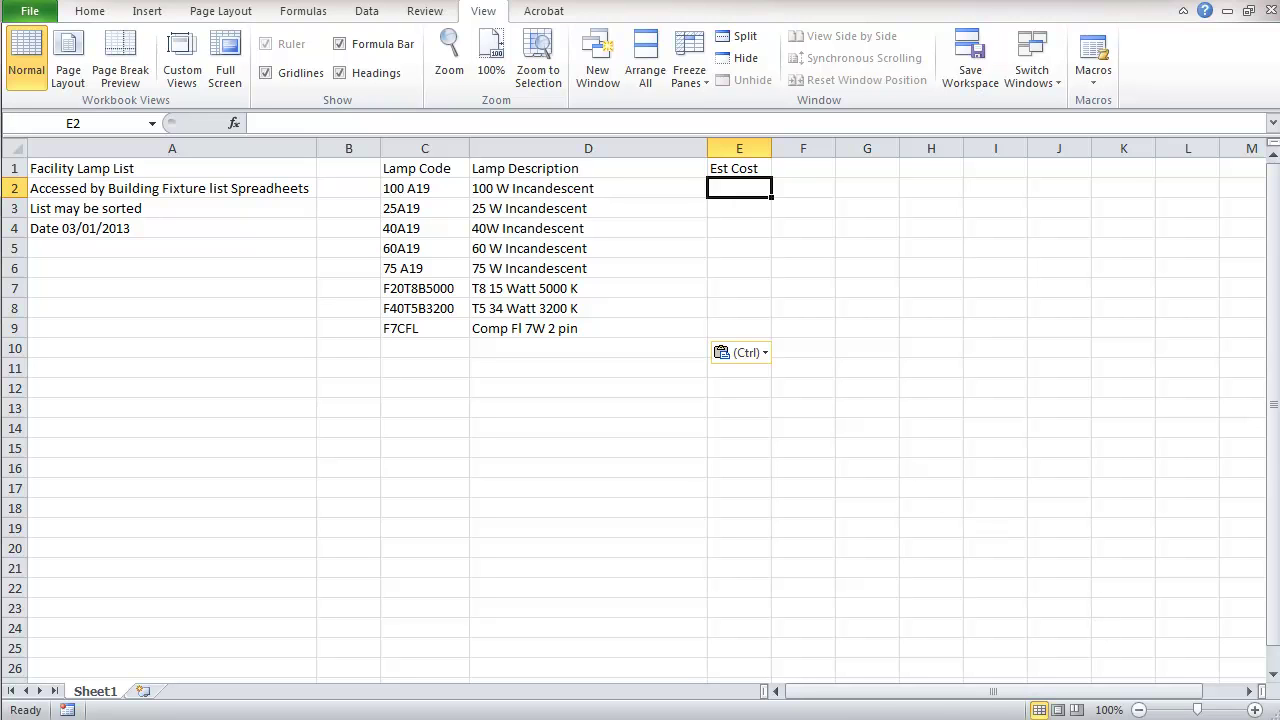
type("0.35 0.40 0.35 0.38 0.29 3.17 4.22 3.25")
left_click(437, 347)
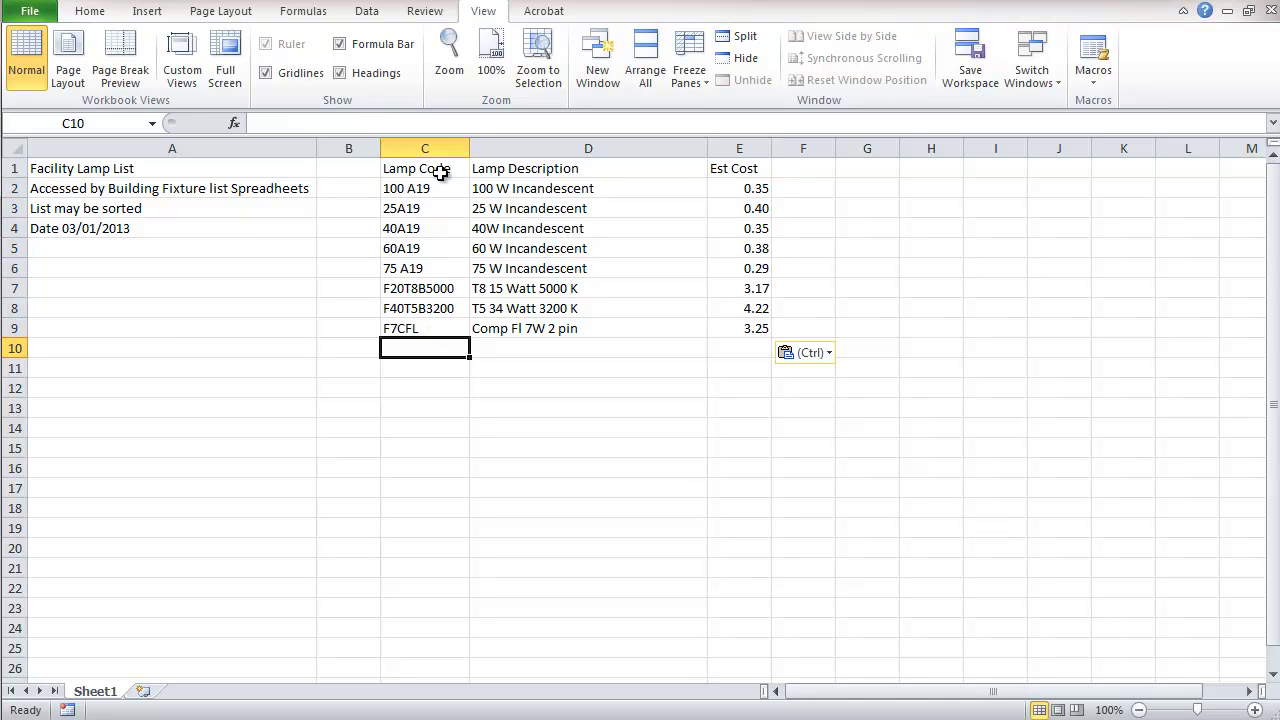
left_click_drag(441, 173, 718, 170)
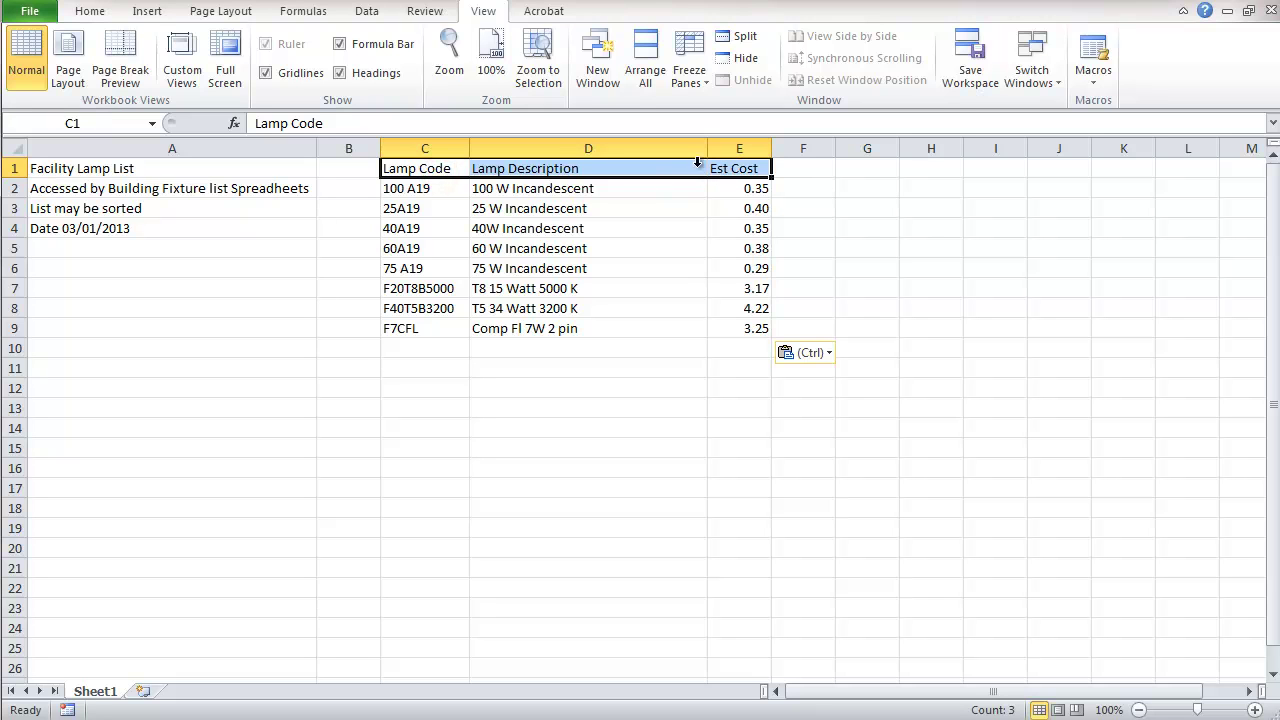
Step: Apply a light grey theme fill to header cells C1:E1 from the Home tab
left_click(90, 14)
left_click(317, 74)
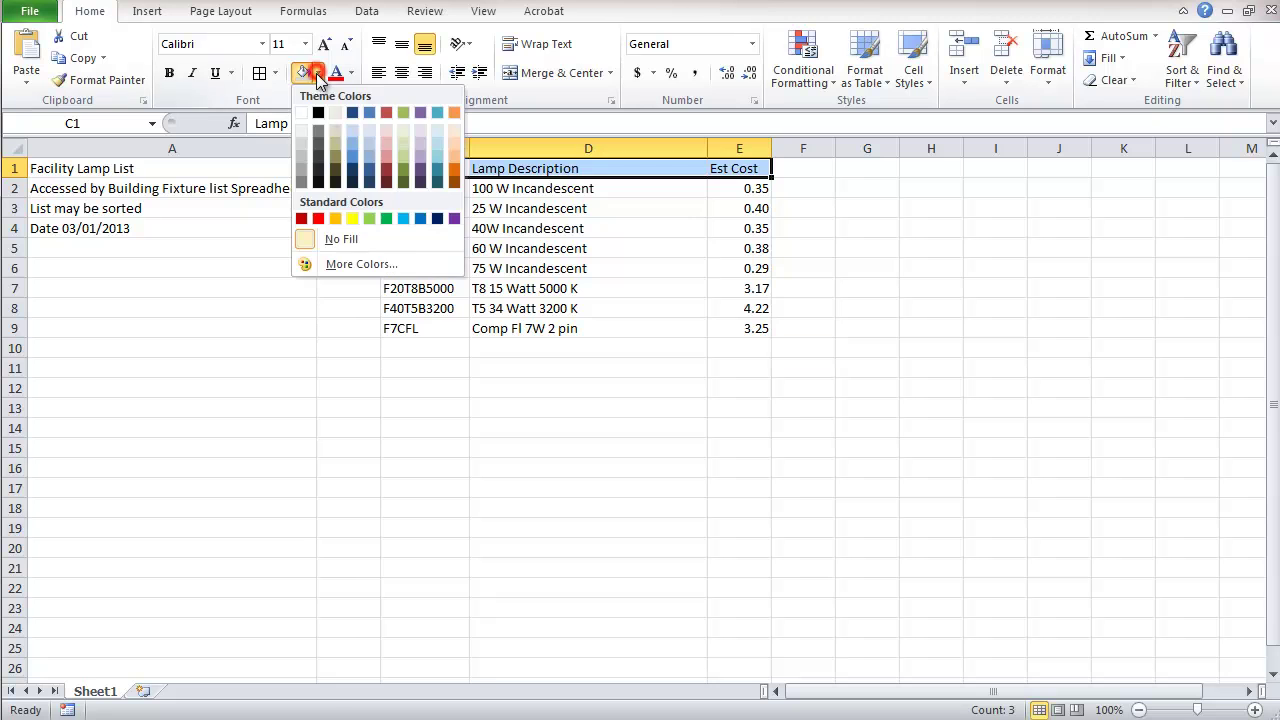
left_click(340, 240)
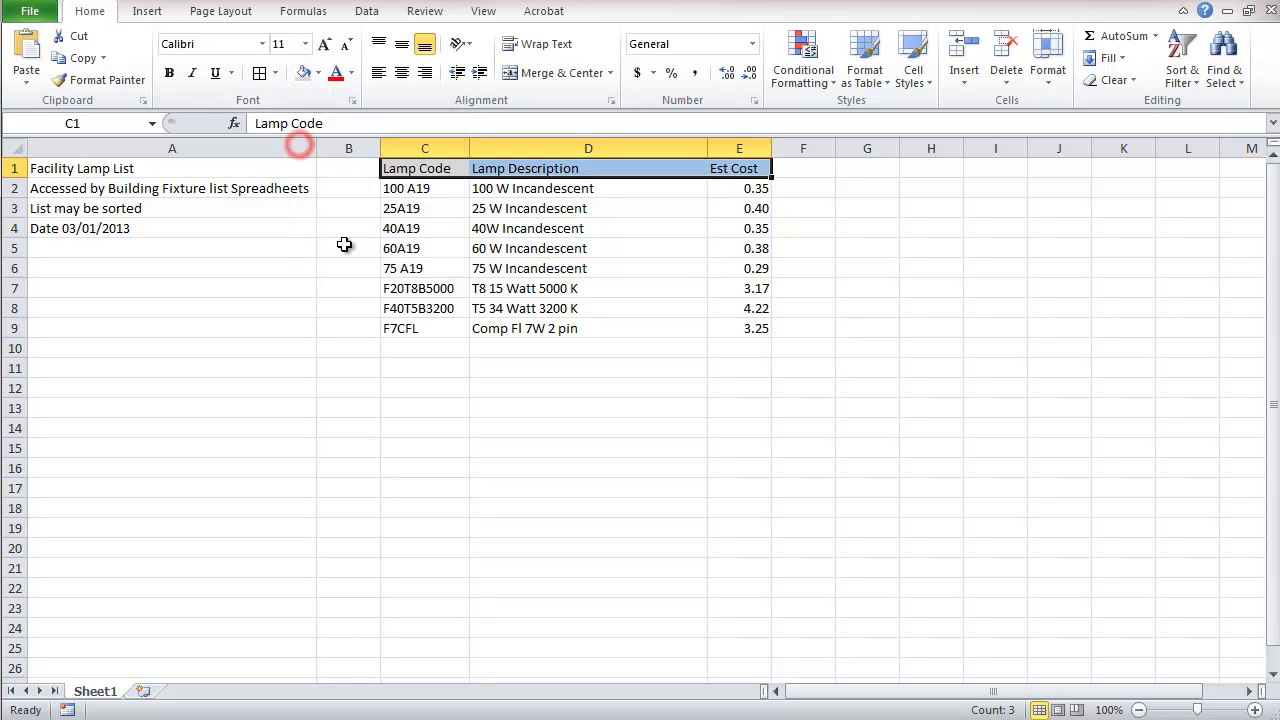
left_click(459, 371)
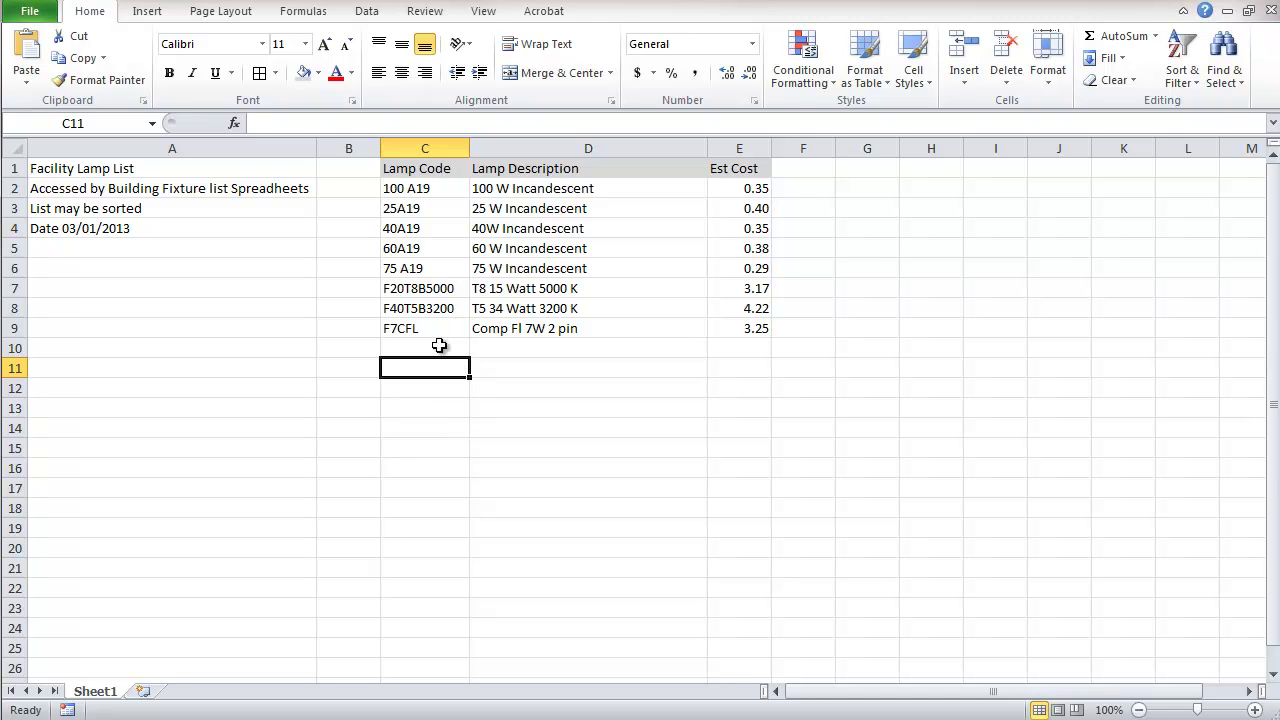
left_click(440, 348)
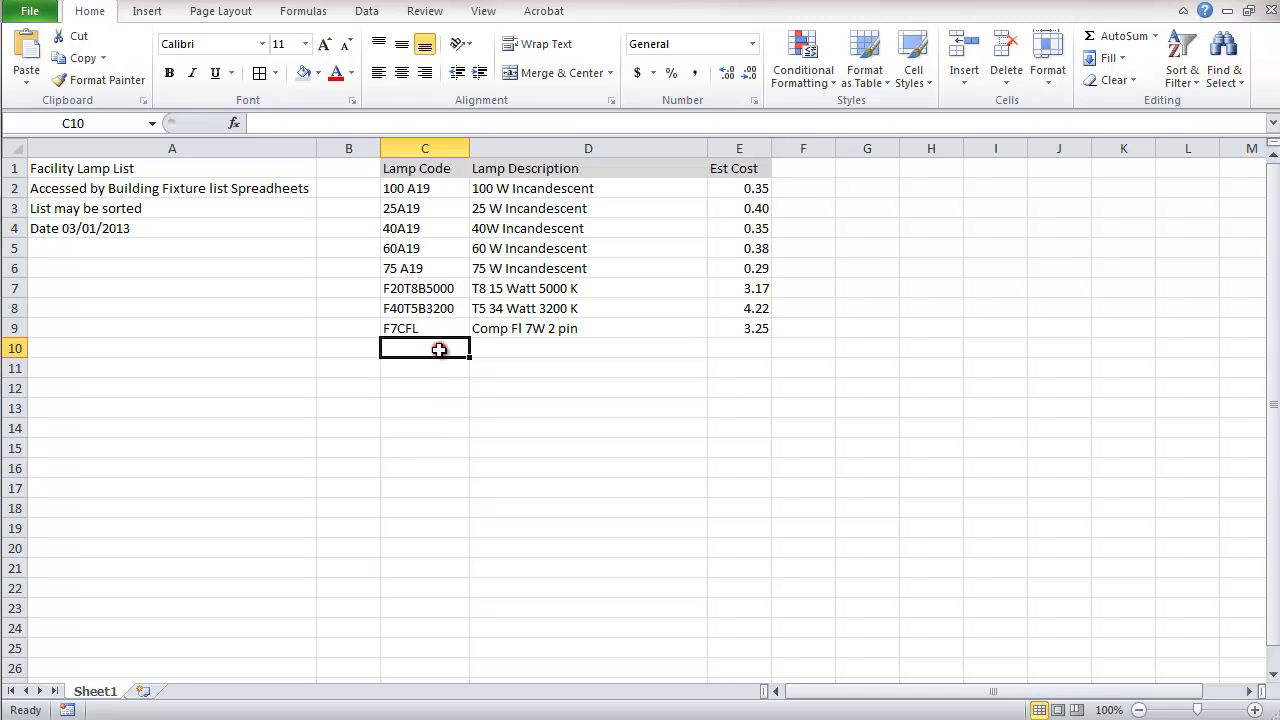
Step: Define column C as Lamp_Code, referring to =Sheet1!$C:$C
left_click(424, 147)
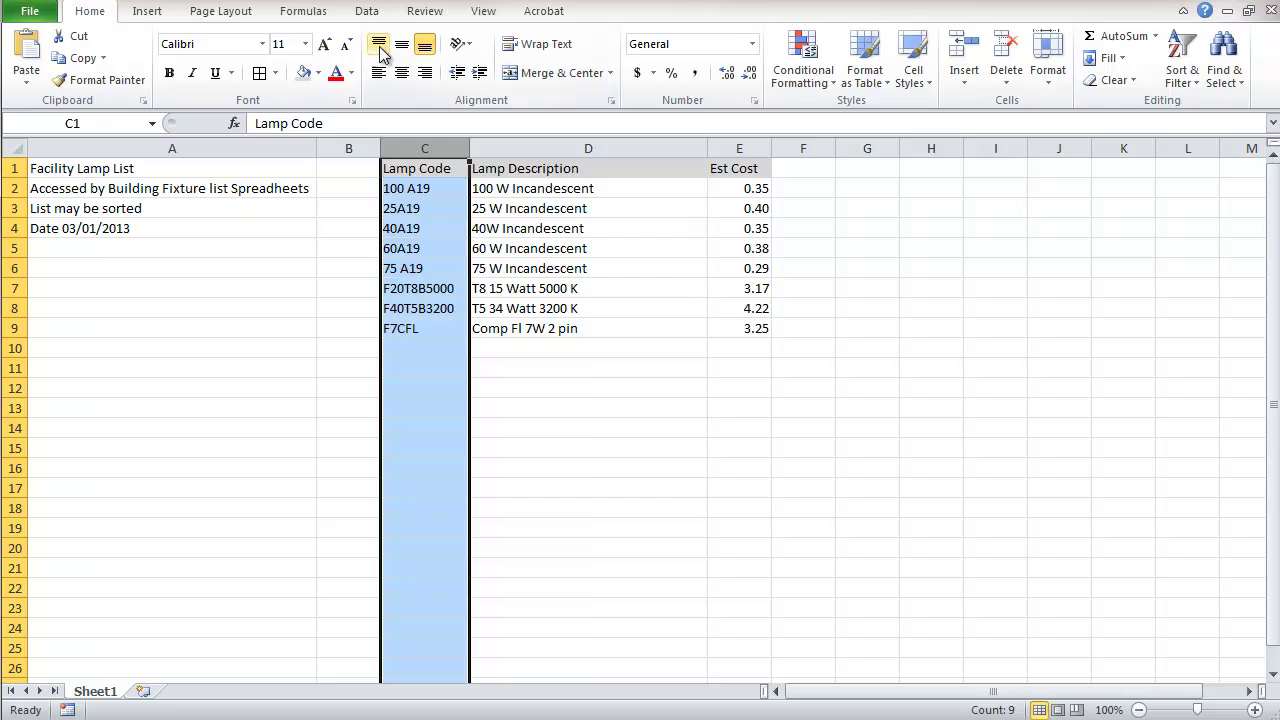
left_click(318, 11)
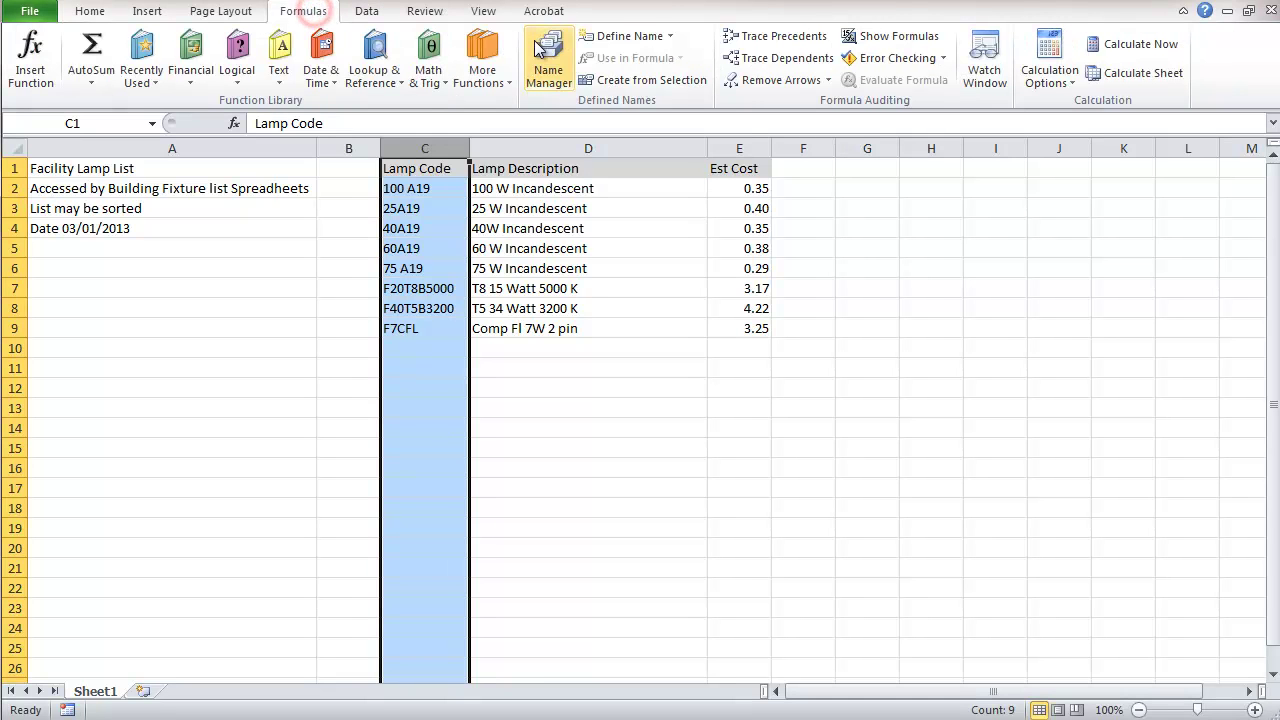
left_click(624, 38)
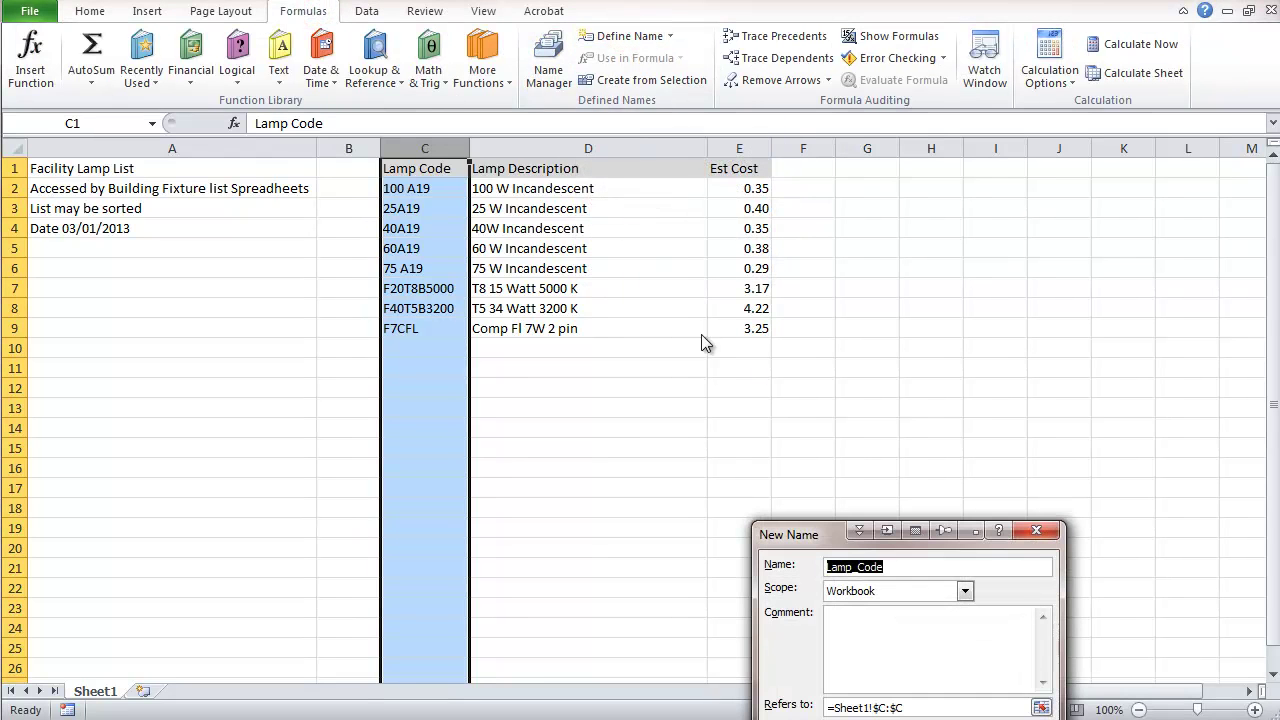
left_click_drag(827, 530, 815, 446)
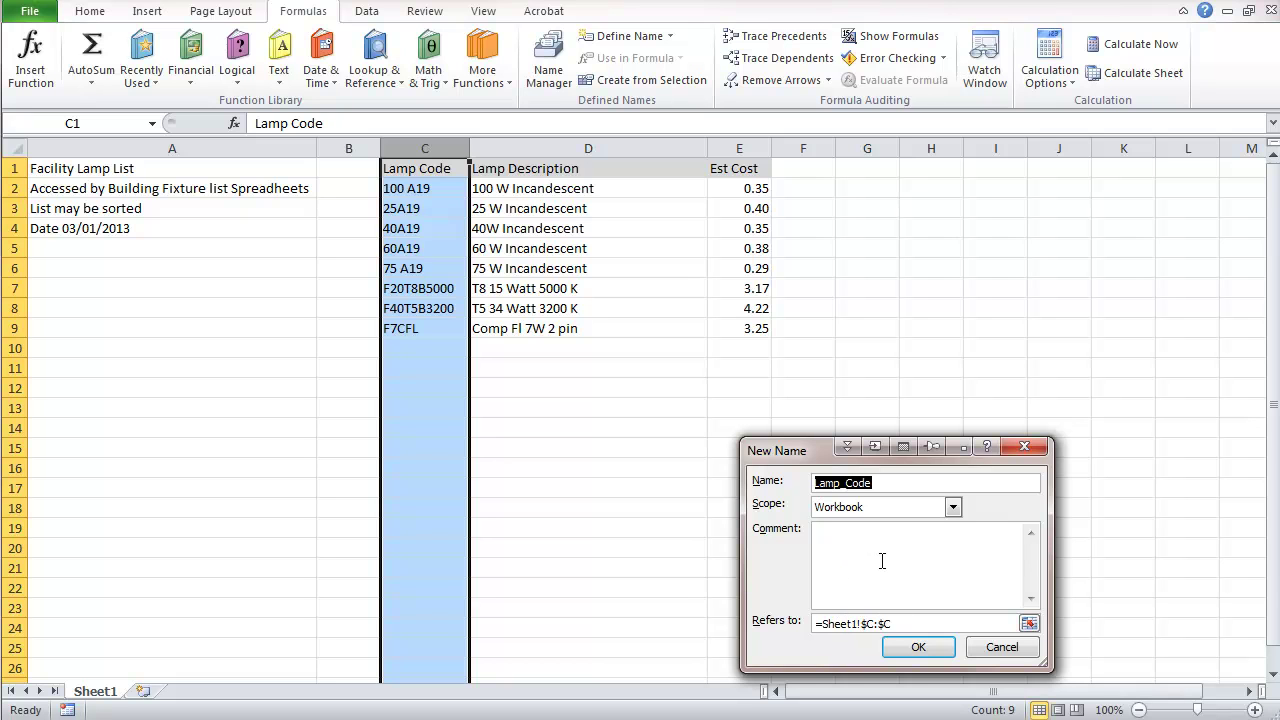
left_click(918, 647)
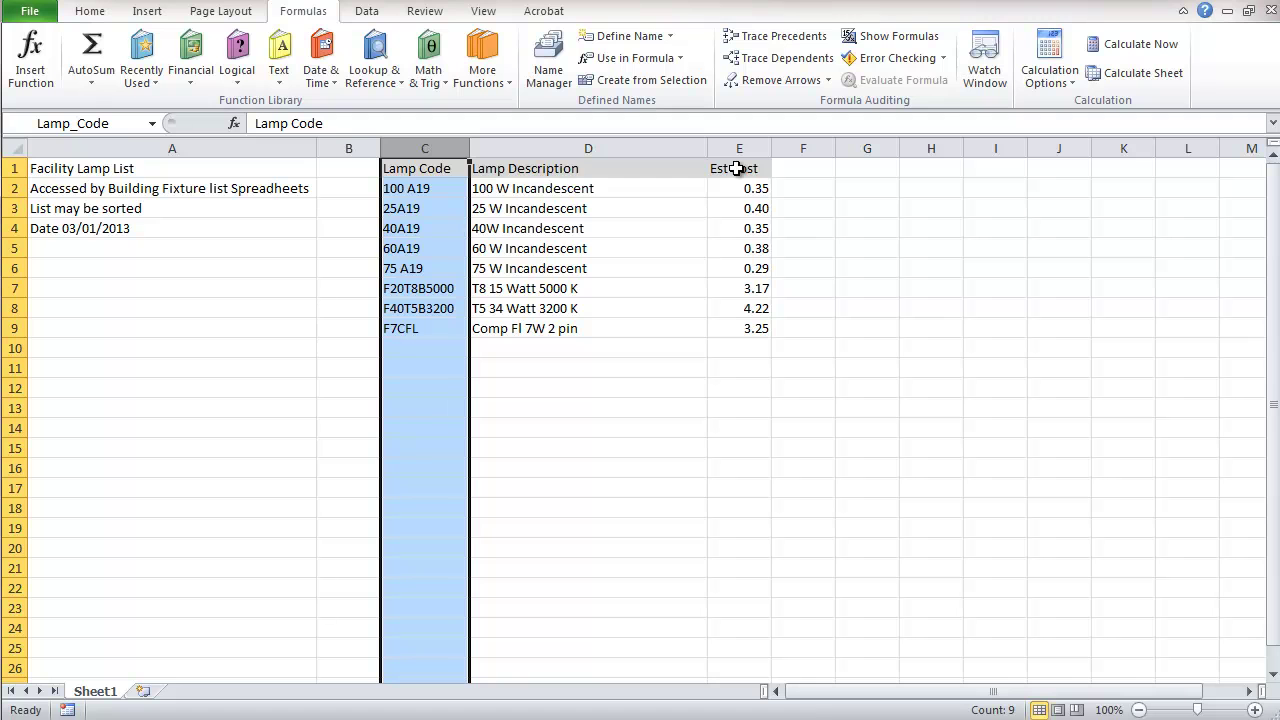
Step: Define column E as Lamp_Cost by replacing Est in the suggested name
left_click(737, 168)
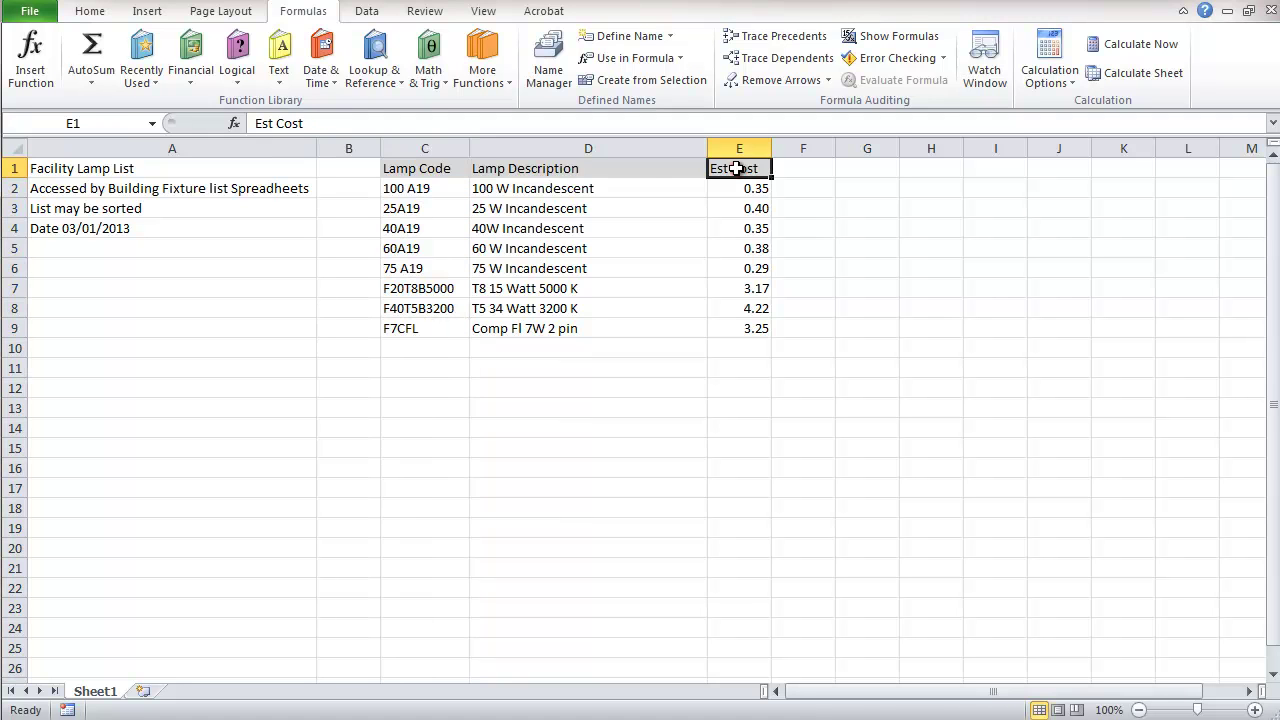
left_click(737, 148)
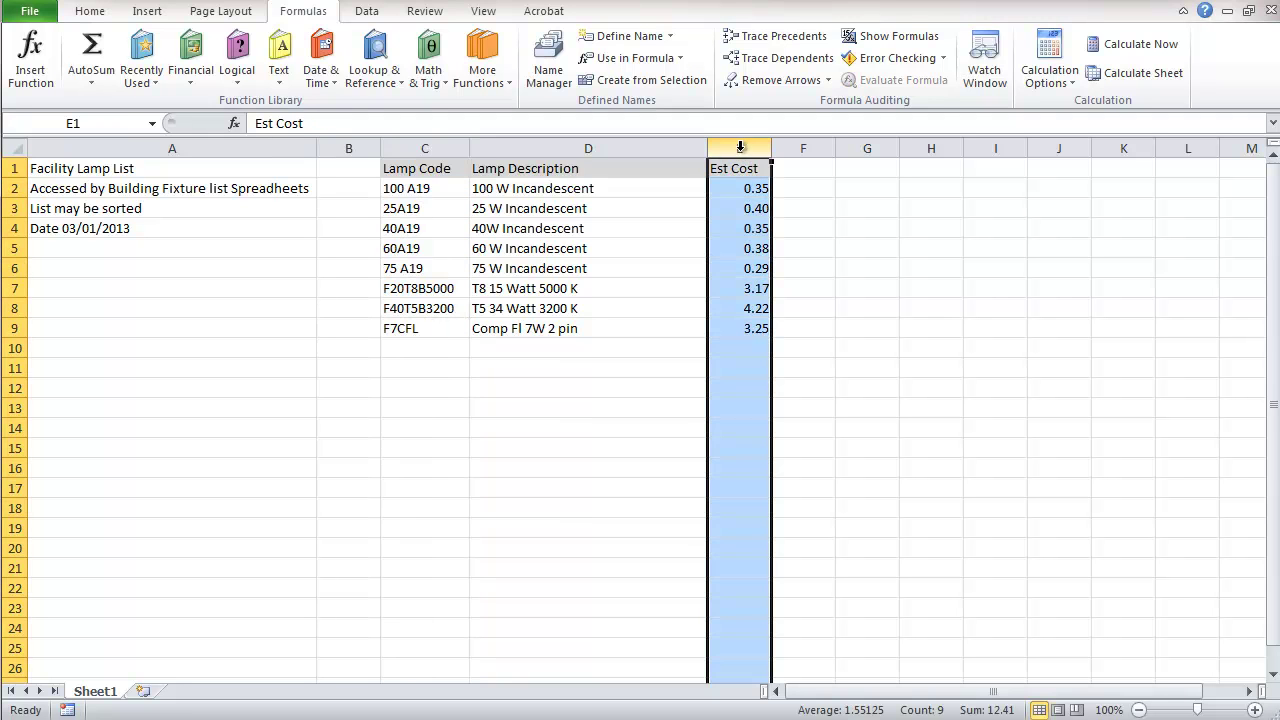
left_click(626, 36)
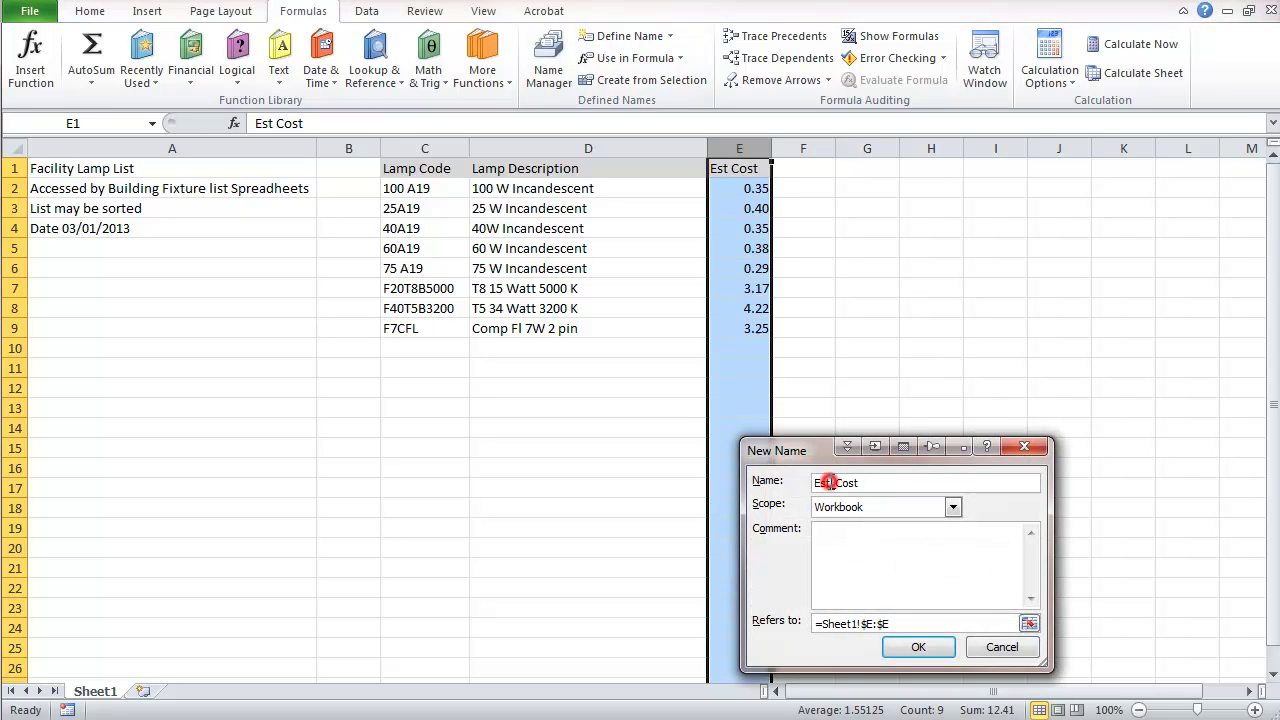
left_click_drag(830, 482, 810, 483)
type("Lamp")
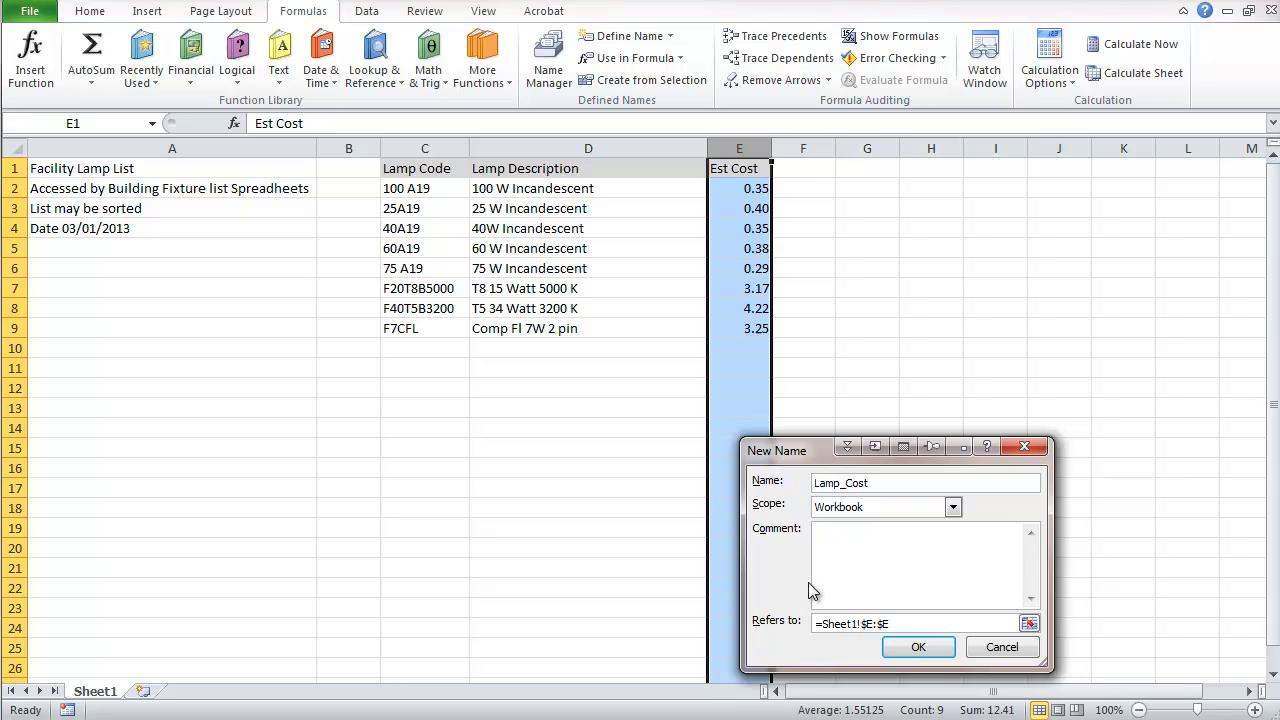
left_click(910, 646)
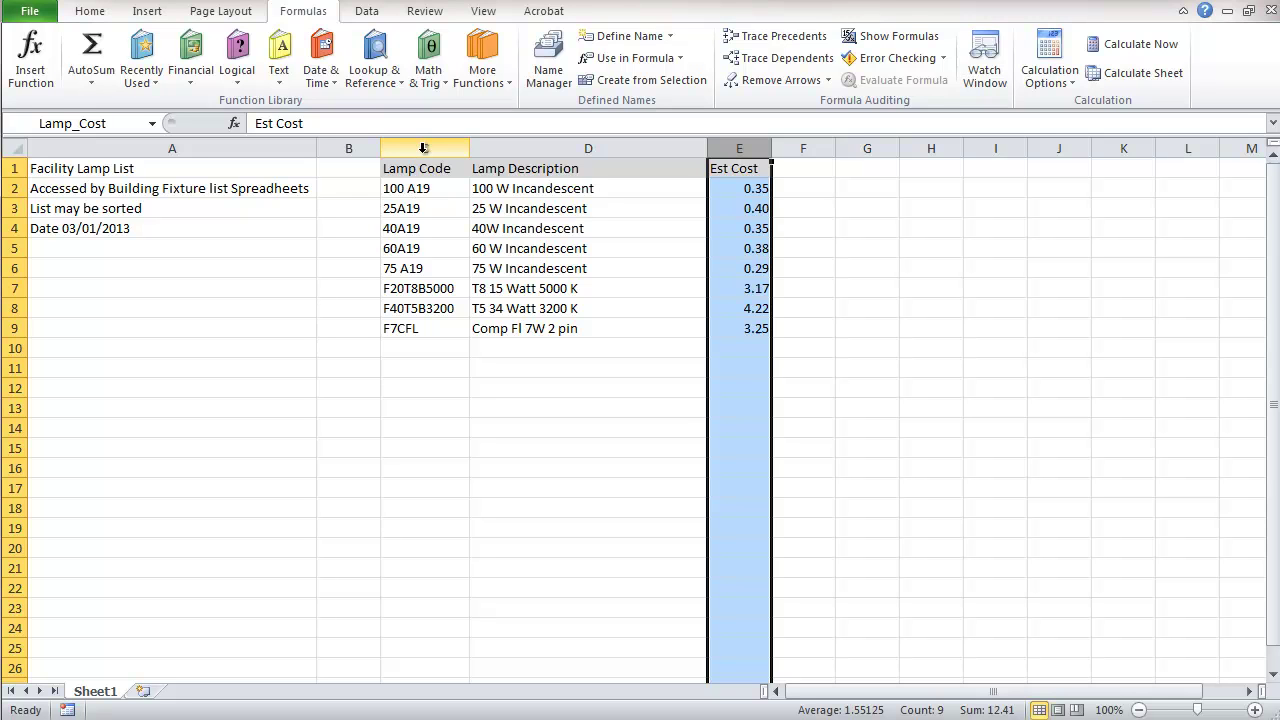
Step: Define columns C through E as Lamps, referring to =Sheet1!$C:$E
left_click_drag(419, 141, 745, 148)
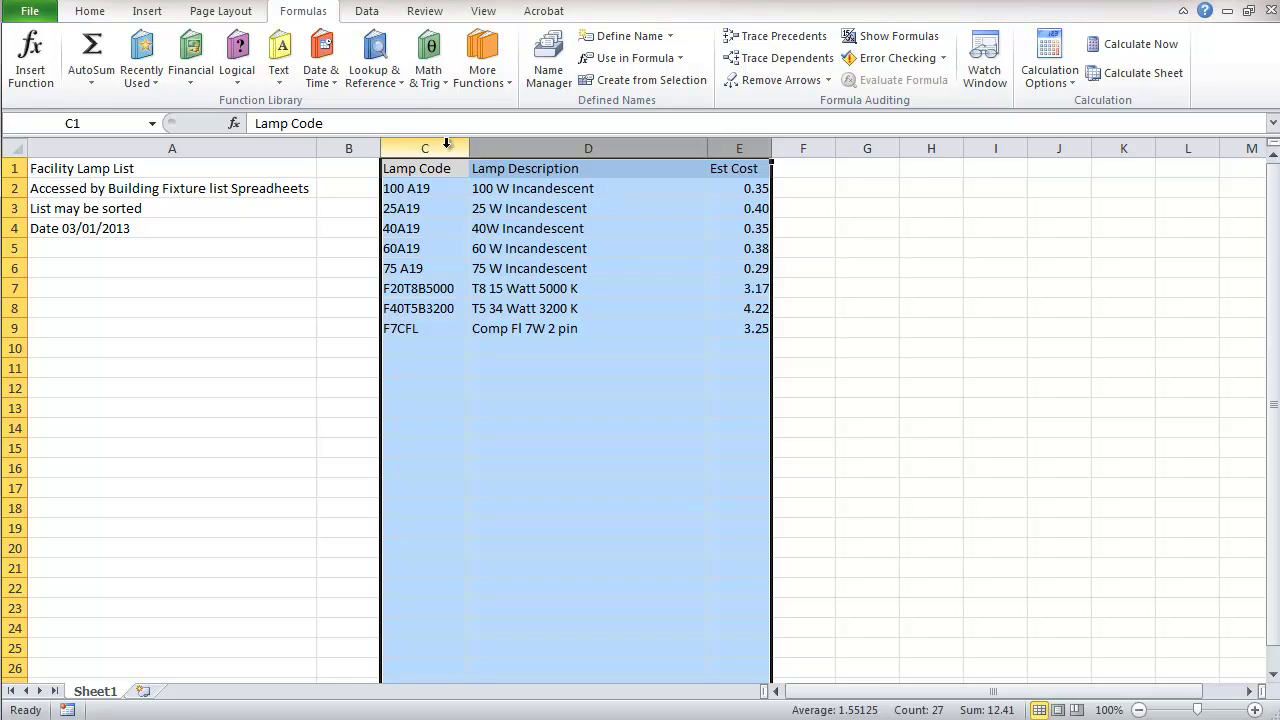
left_click(615, 36)
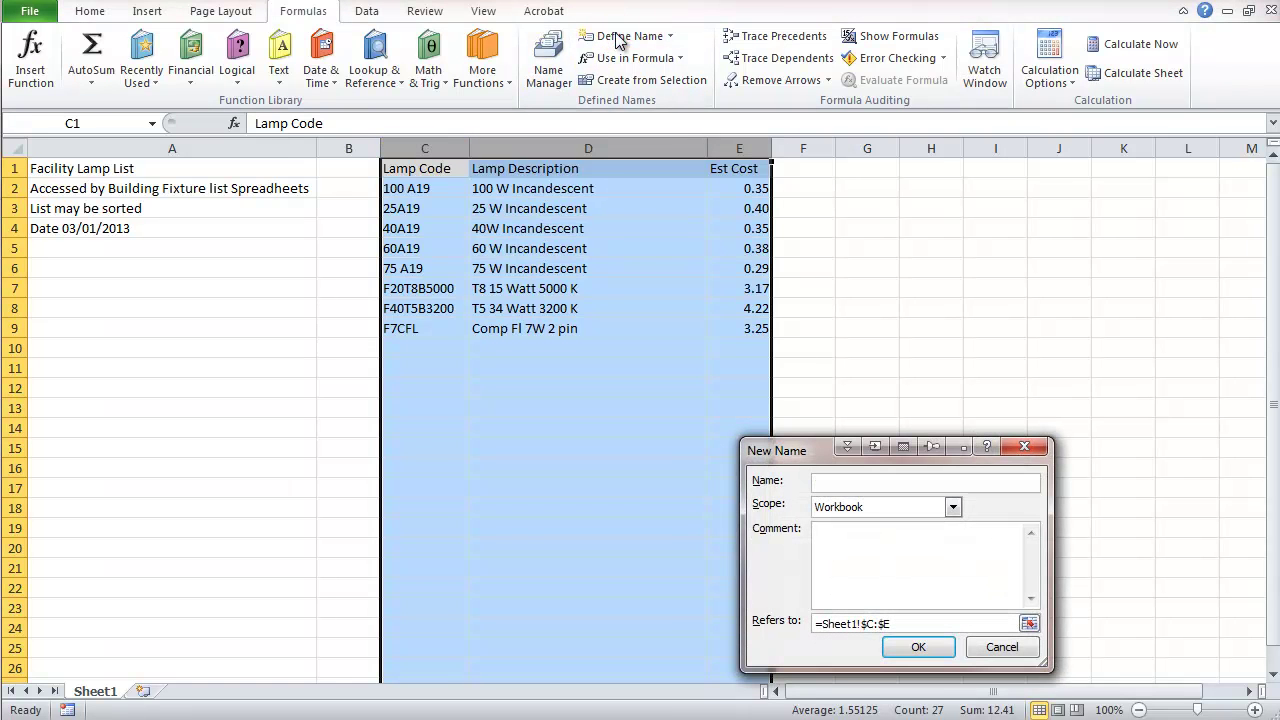
type("Lamps")
left_click(918, 647)
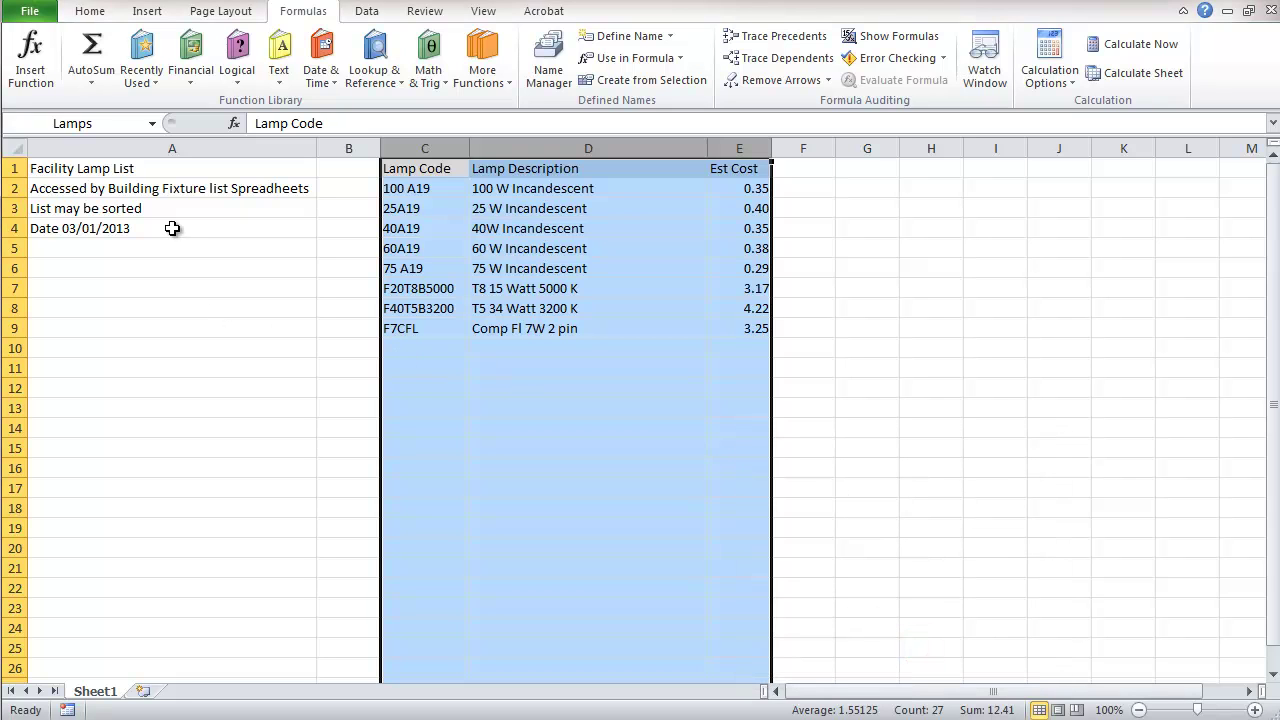
Step: Save the workbook as Lamp_List.xlsx in Part I - Create Table > Lamp_Database
left_click(33, 15)
left_click(70, 76)
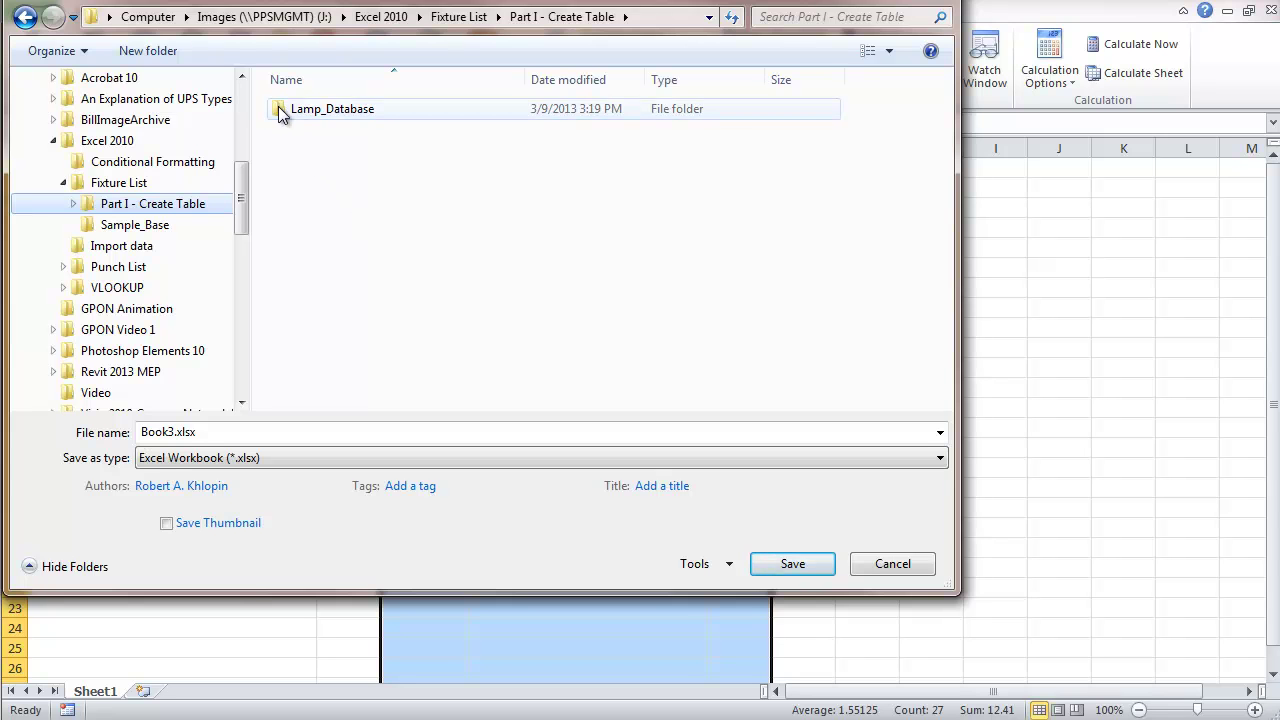
left_click(72, 203)
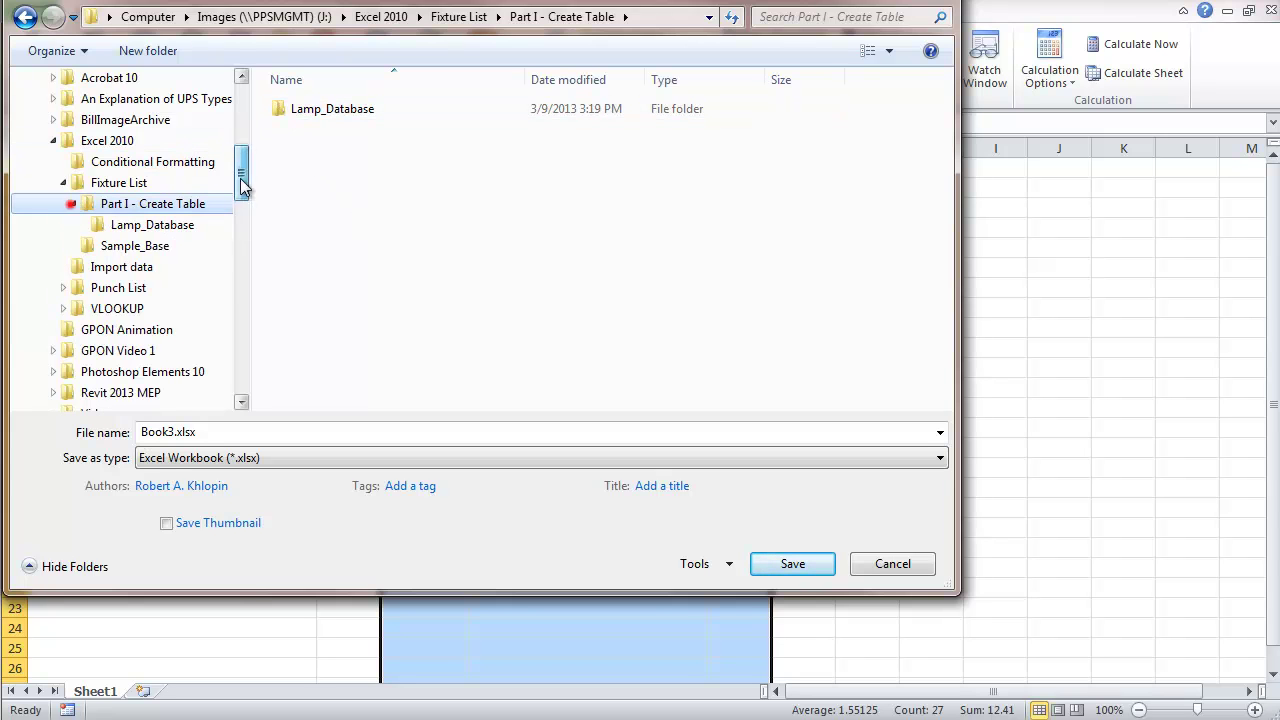
left_click(122, 230)
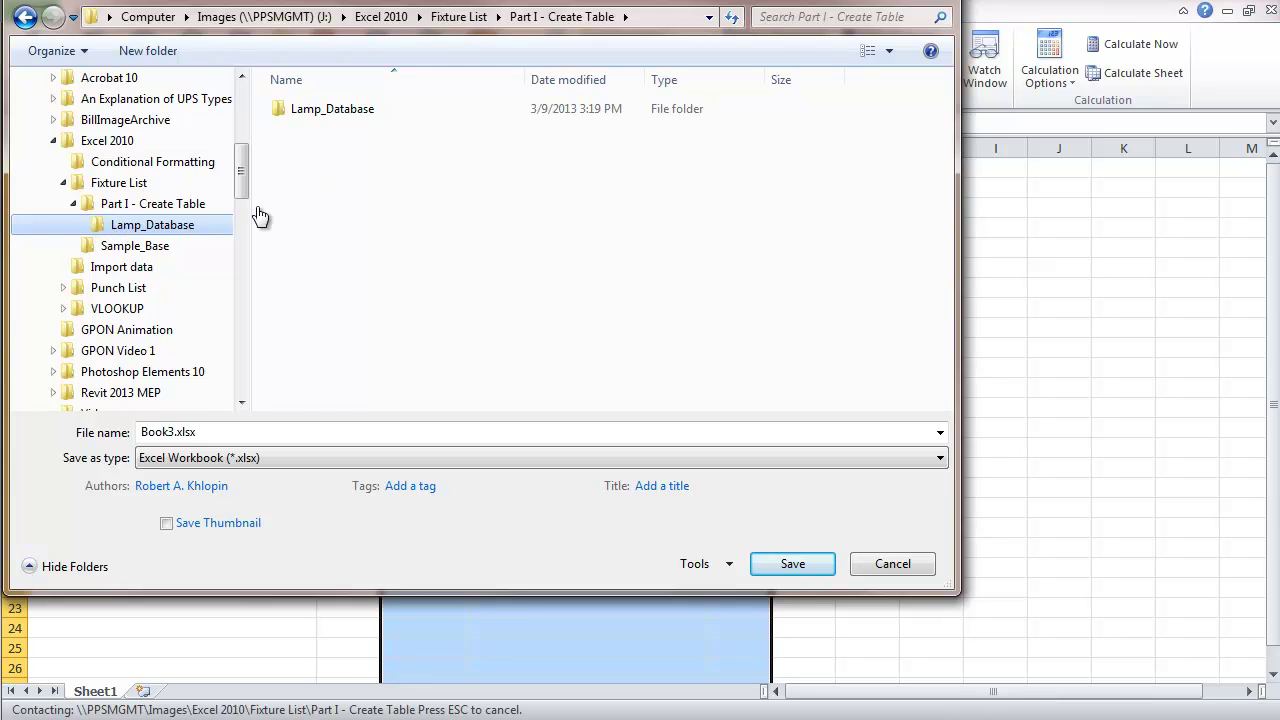
double_click(182, 431)
left_click(176, 431)
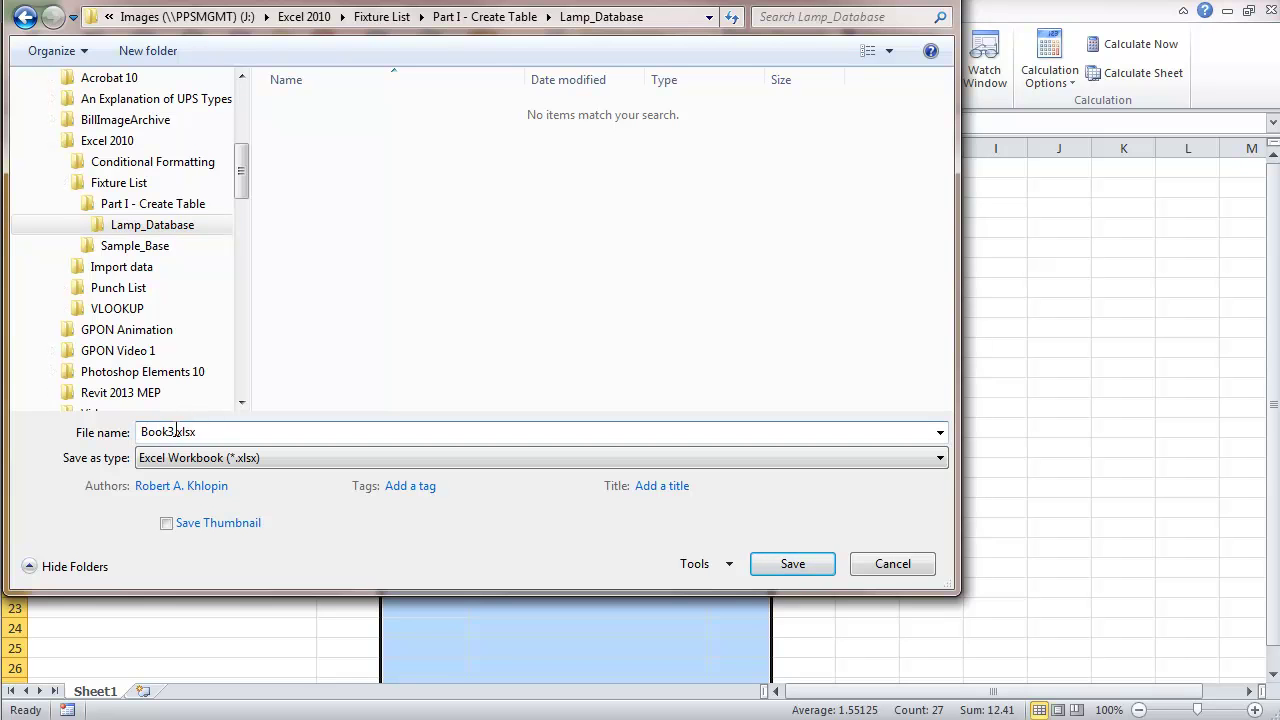
left_click_drag(173, 431, 140, 431)
type("Lamp_List")
left_click(790, 566)
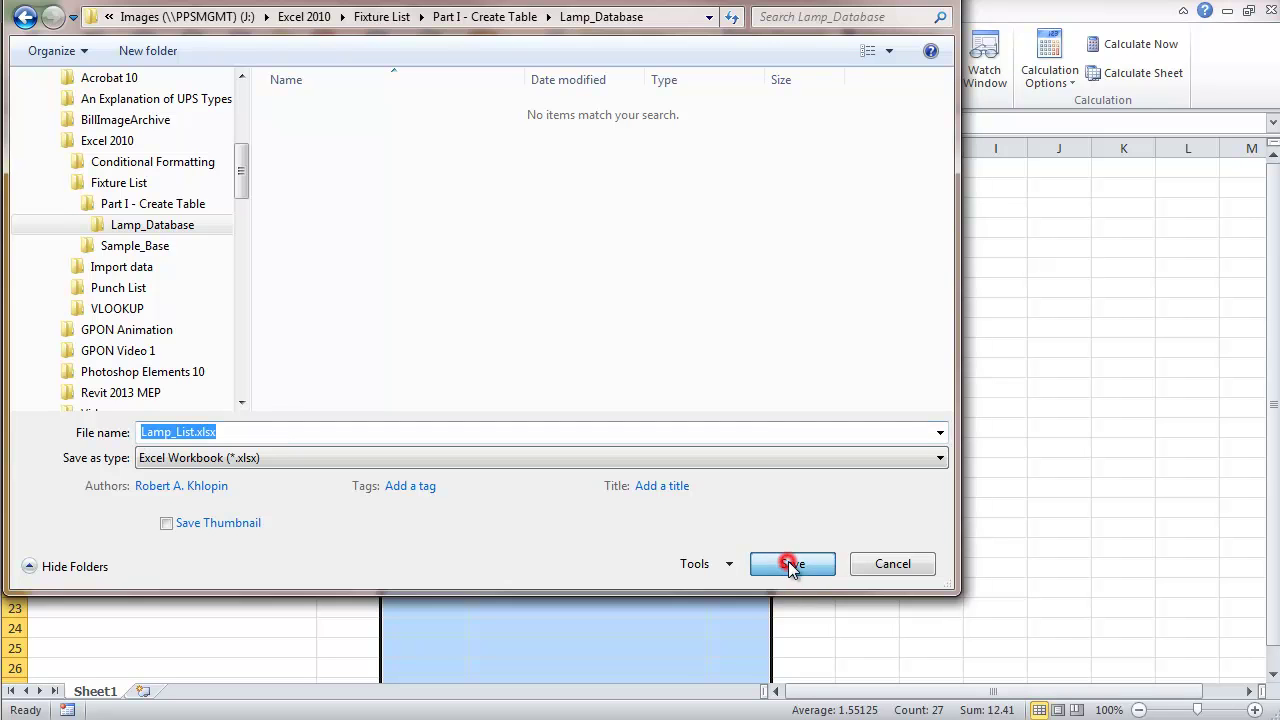